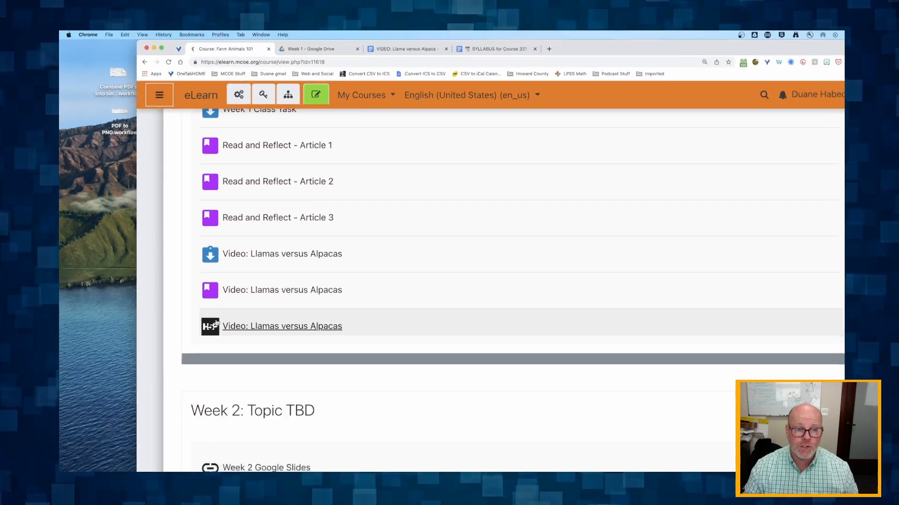
Turn on editing mode for the Farm Animals 101 course at the Week 1 section
scroll(217, 184, up, 5)
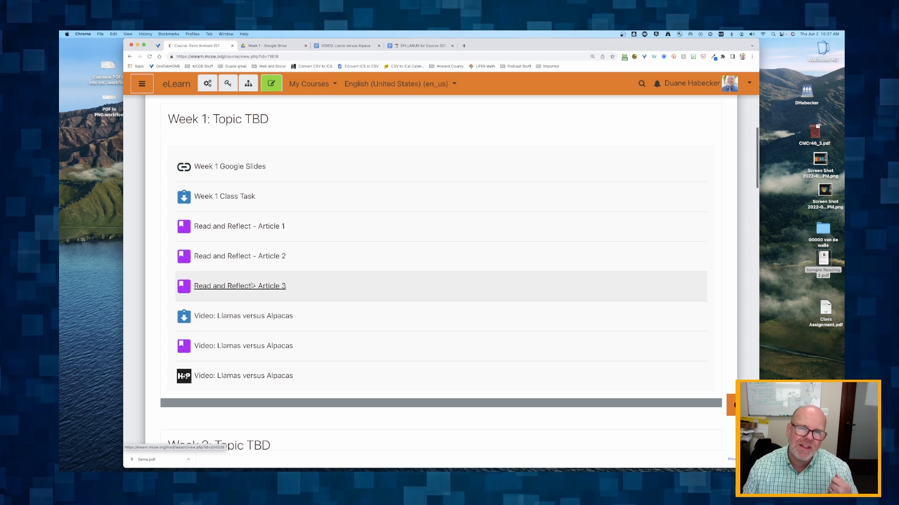
scroll(261, 204, up, 1)
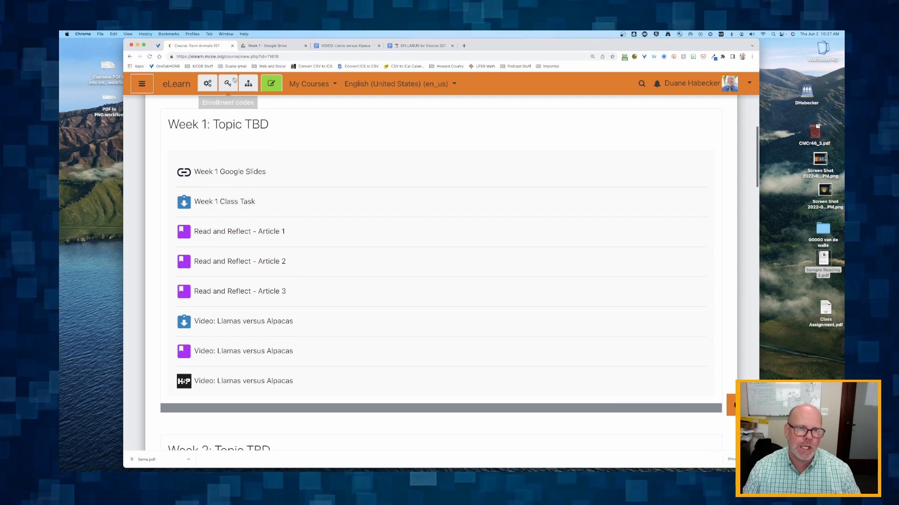
click(271, 83)
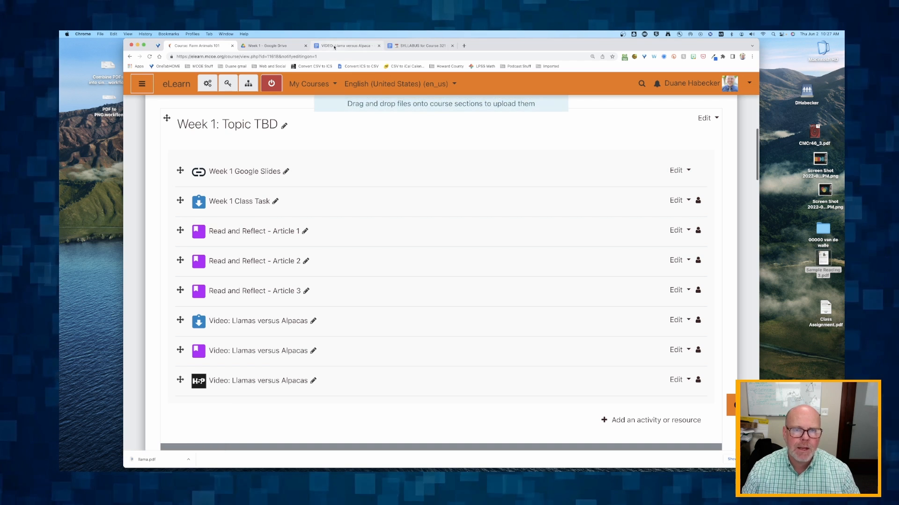
Review the Week 1 video assignment line in the course syllabus and the files in the Week 1 Drive folder
click(412, 47)
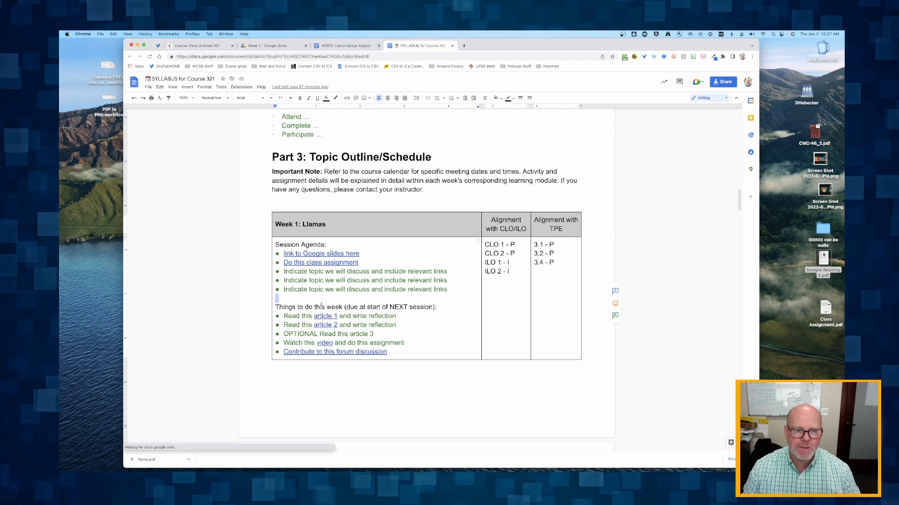
drag(295, 343, 348, 343)
click(347, 343)
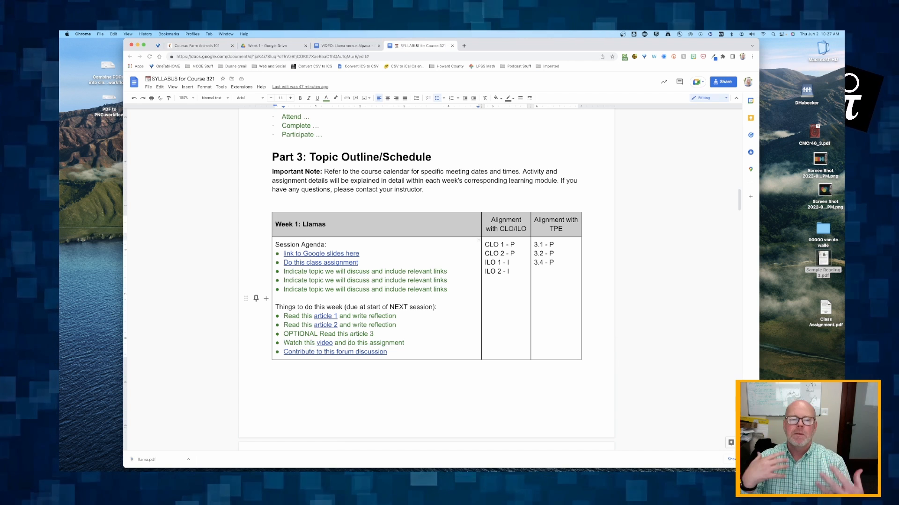
click(261, 45)
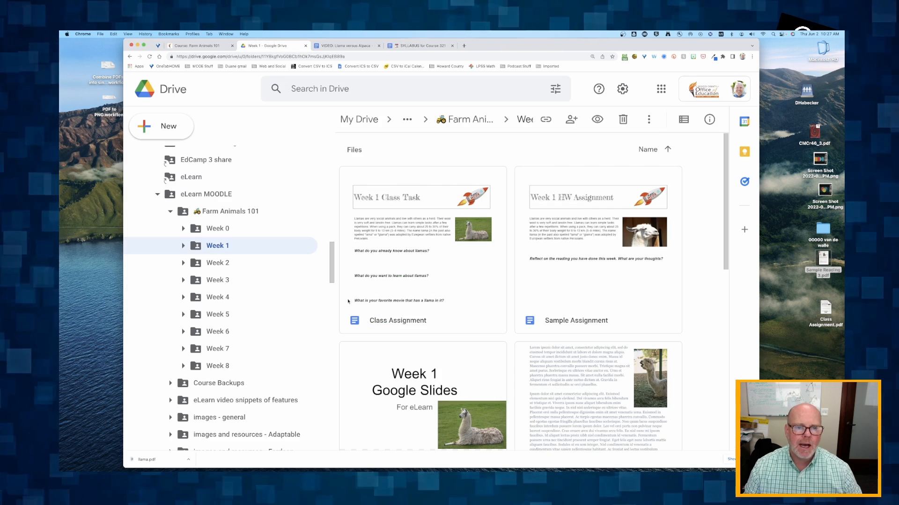
scroll(392, 318, down, 3)
scroll(392, 318, down, 6)
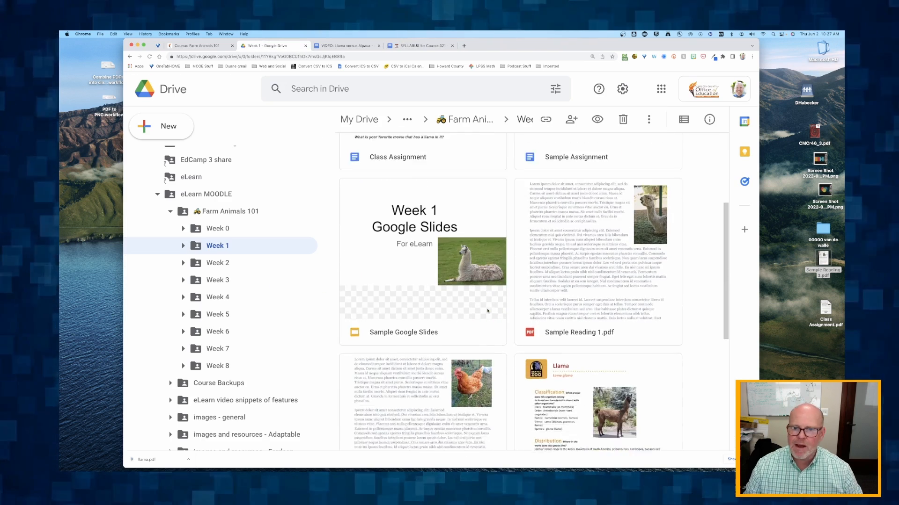
scroll(487, 310, down, 2)
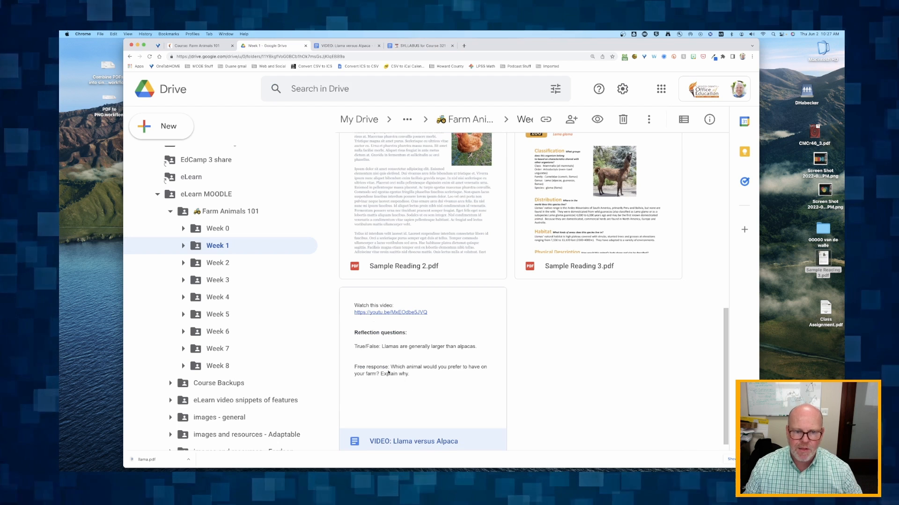
Copy the YouTube video link from the "VIDEO: Llama versus Alpaca" document
click(330, 46)
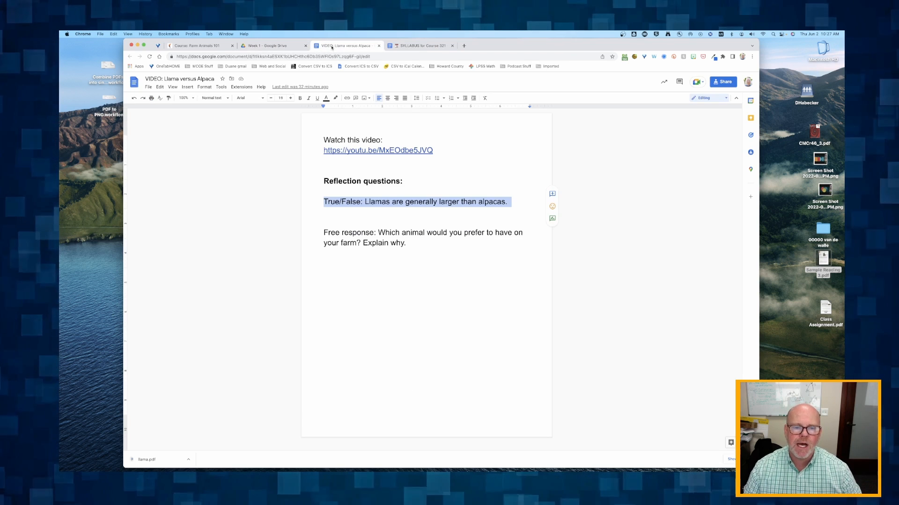
click(368, 243)
click(388, 150)
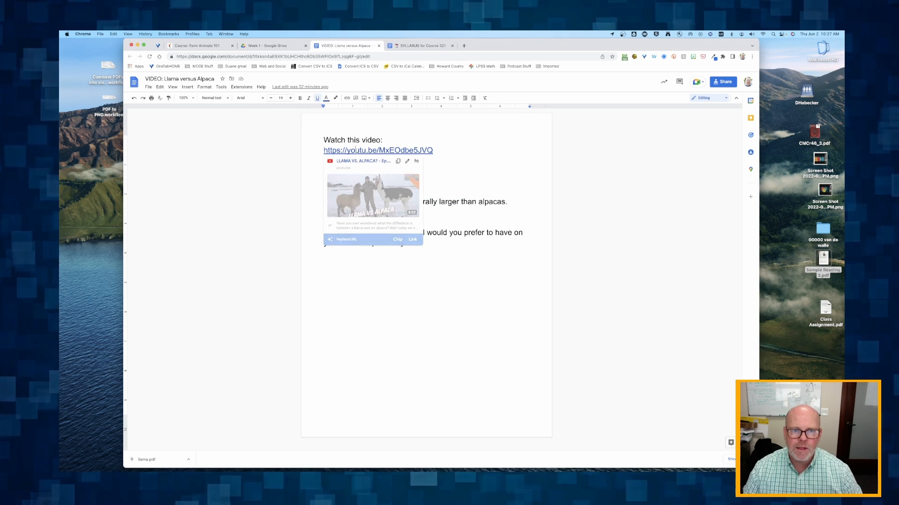
click(398, 161)
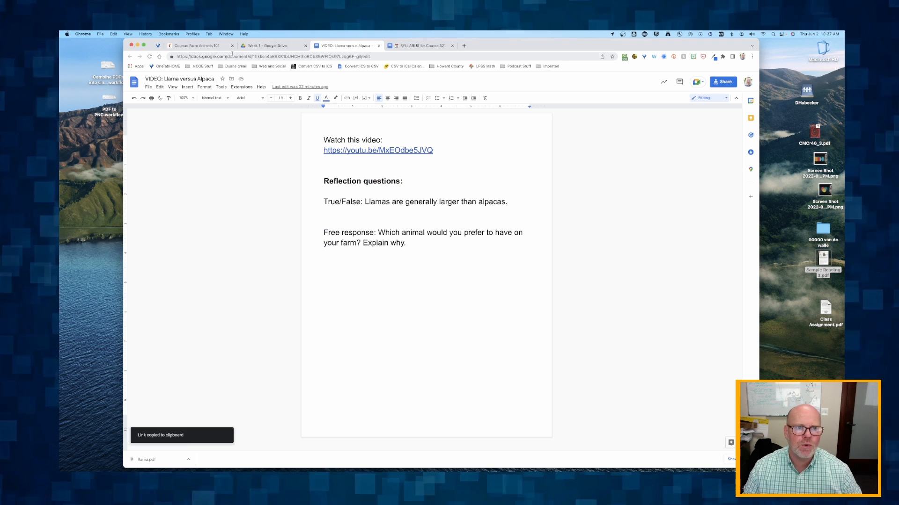
Back in the eLearn course, add a new Forum activity to the Week 1: Topic TBD section
click(196, 45)
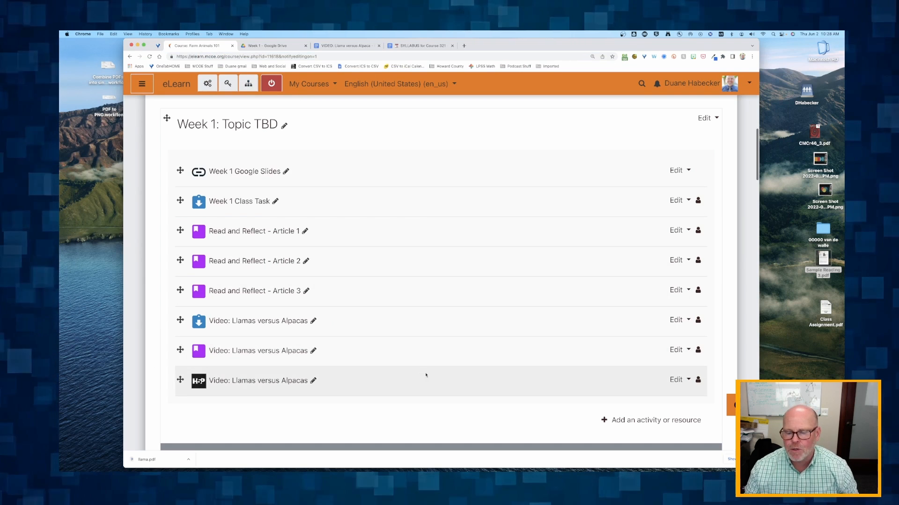
scroll(640, 421, down, 1)
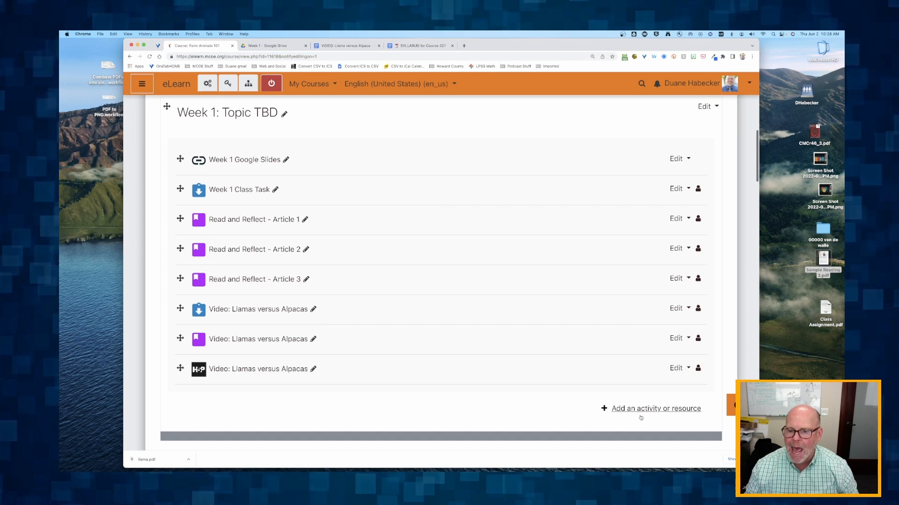
click(655, 408)
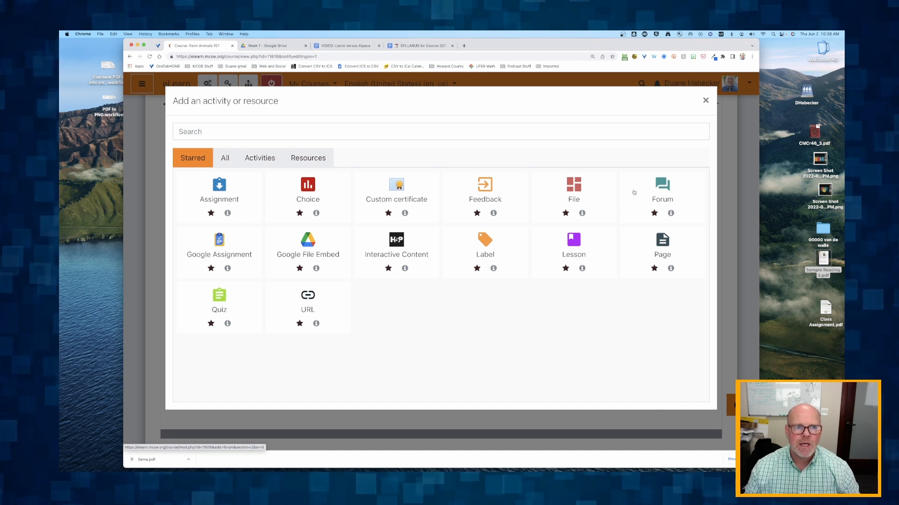
click(225, 158)
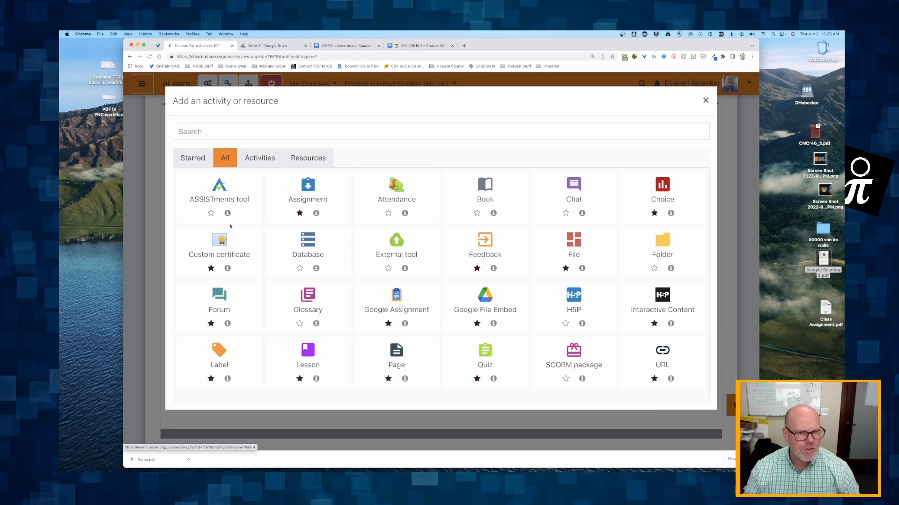
click(199, 158)
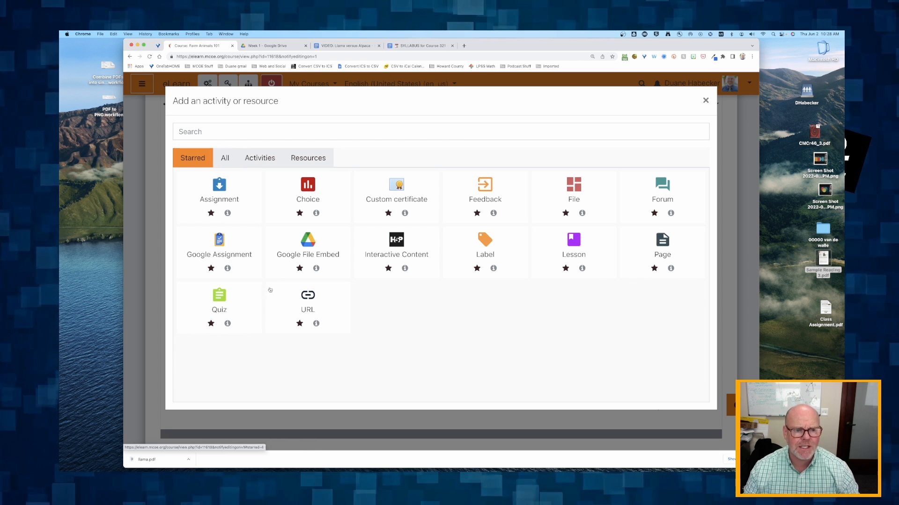
click(661, 185)
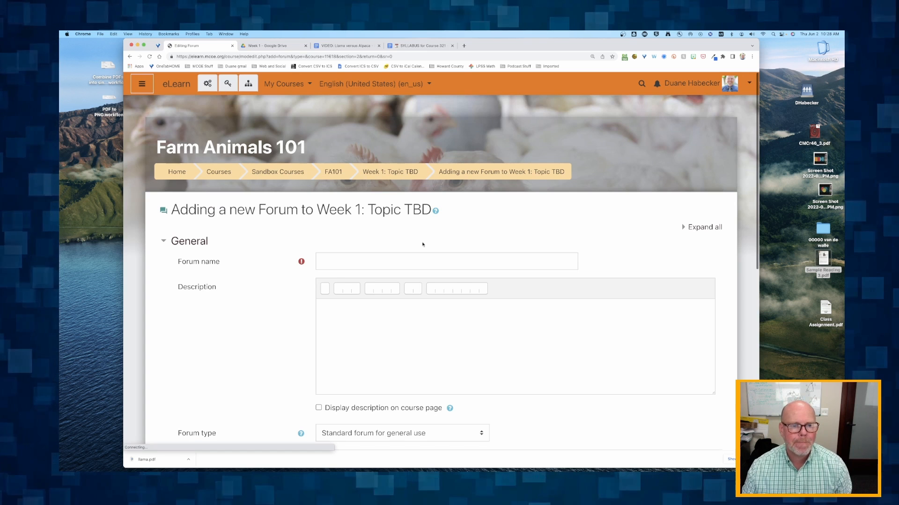
Name the forum "Video: Llamas versus Alpacas"
click(336, 263)
text(Vide)
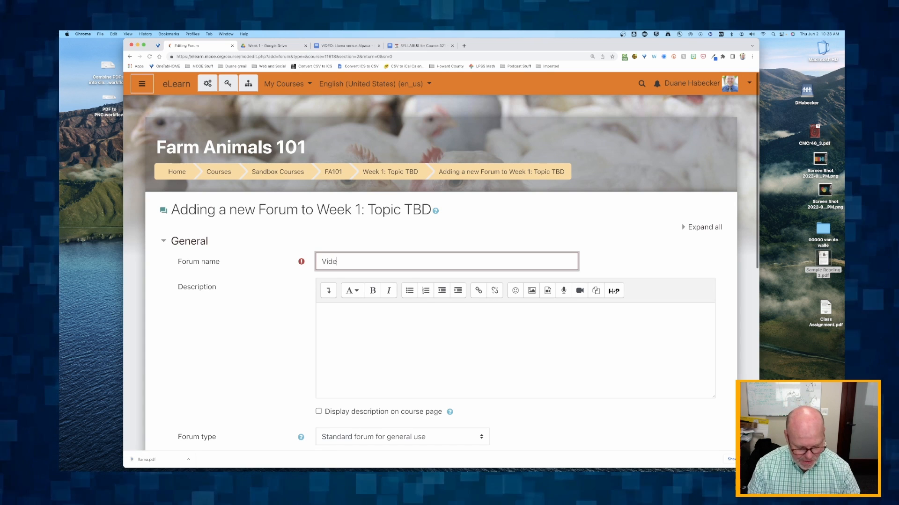
text(o: Llama)
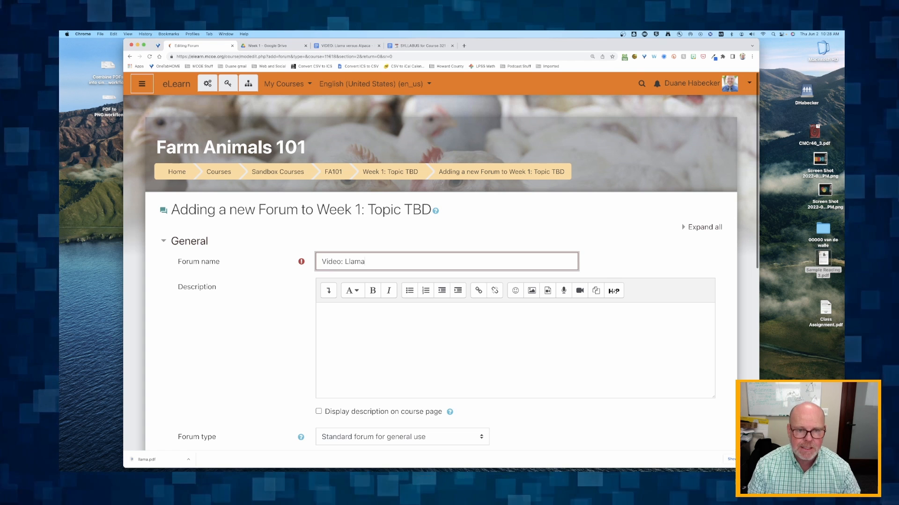
text(s versus )
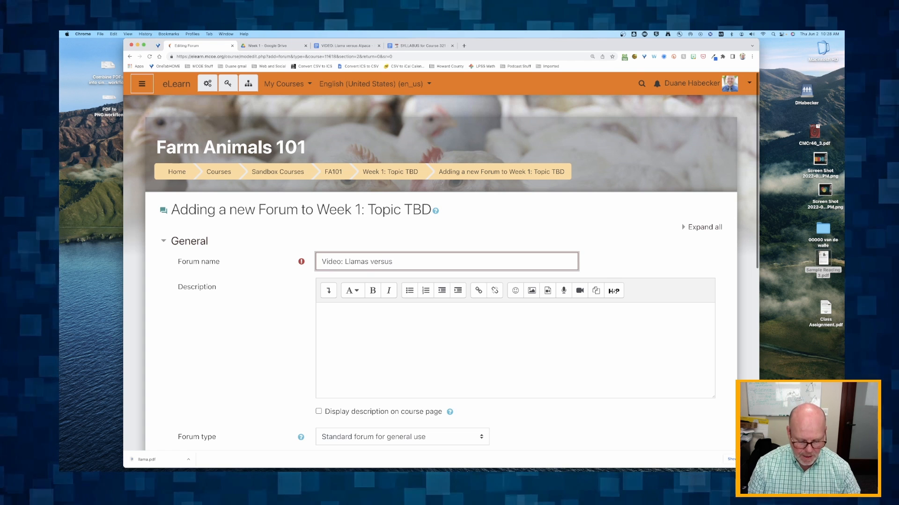
text(Alpacas)
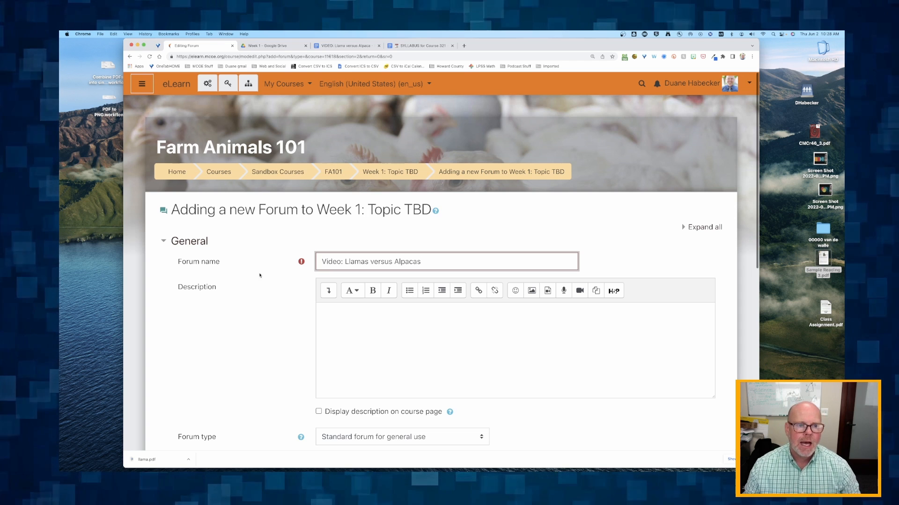
scroll(253, 283, down, 3)
click(381, 254)
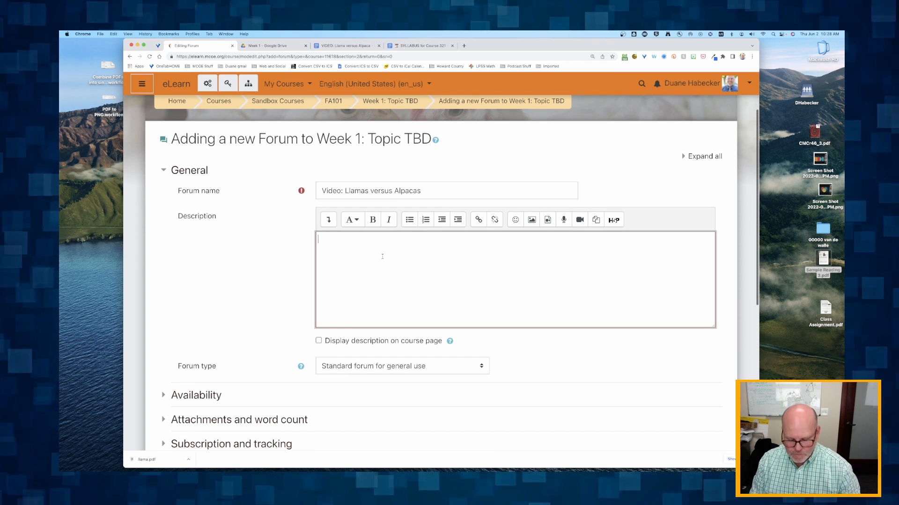
text(Step 1: )
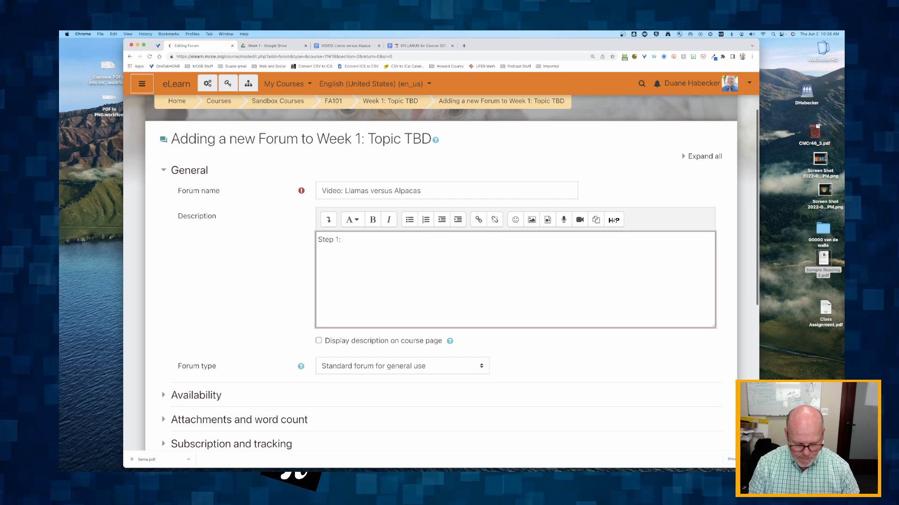
text(Watch this )
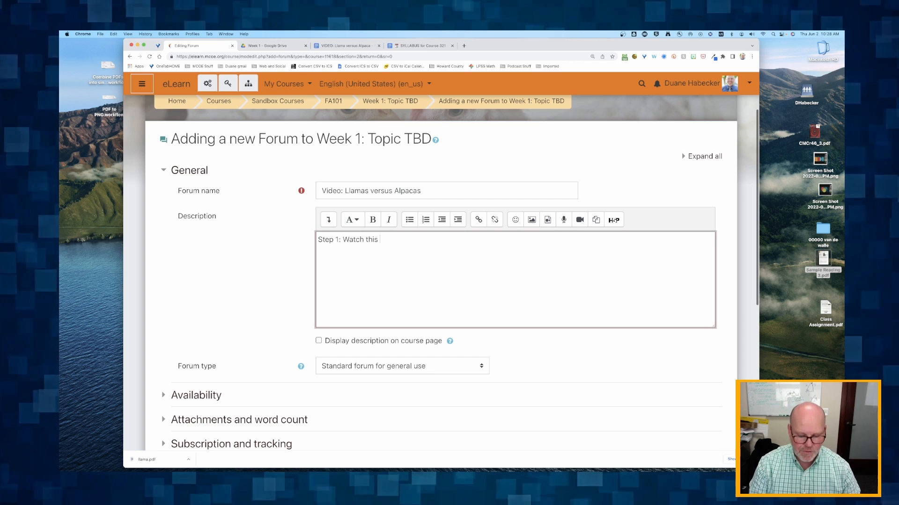
text(video:)
key(super+v)
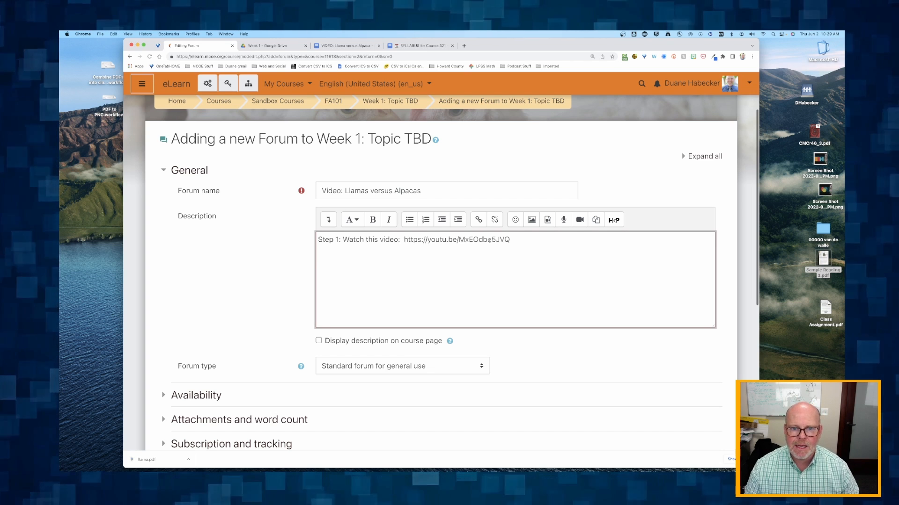
key(Return)
drag(404, 240, 508, 238)
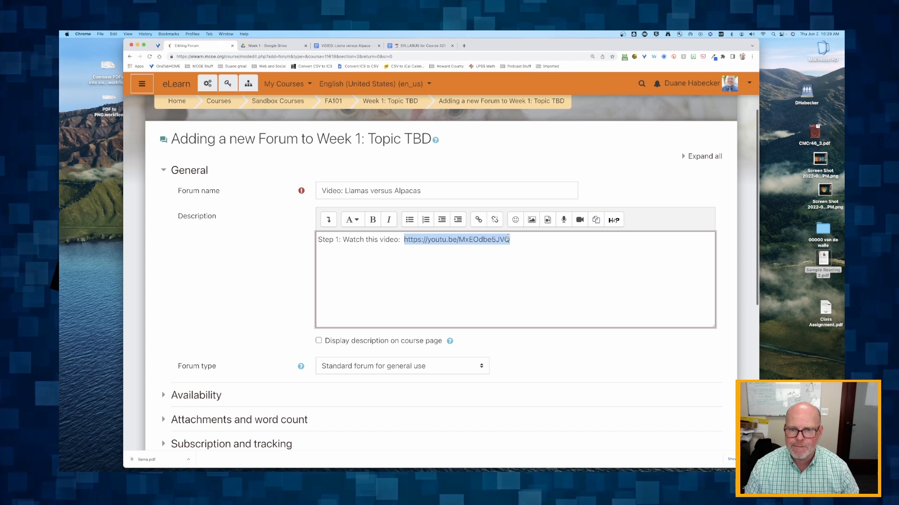
click(479, 220)
click(395, 260)
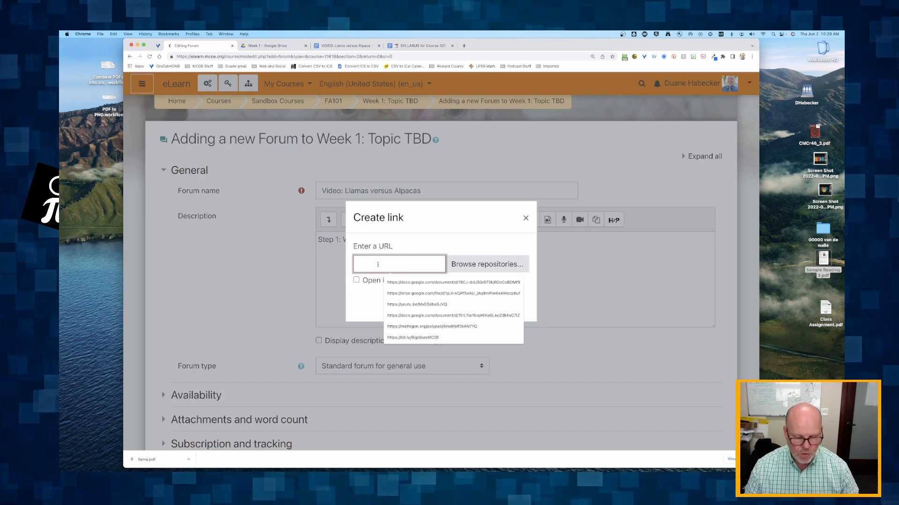
key(super+v)
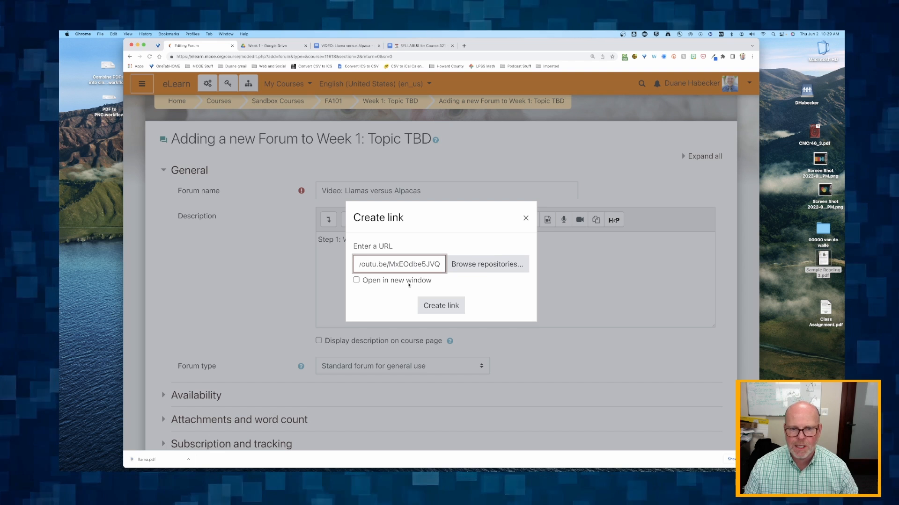
click(441, 305)
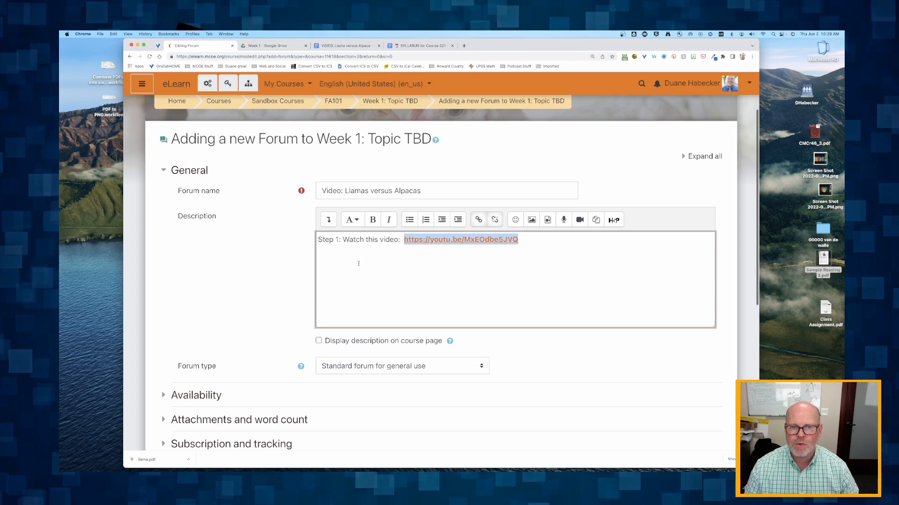
Write "Step 2: Respond to the following prompt:" on the line below the video link in the forum description
click(322, 256)
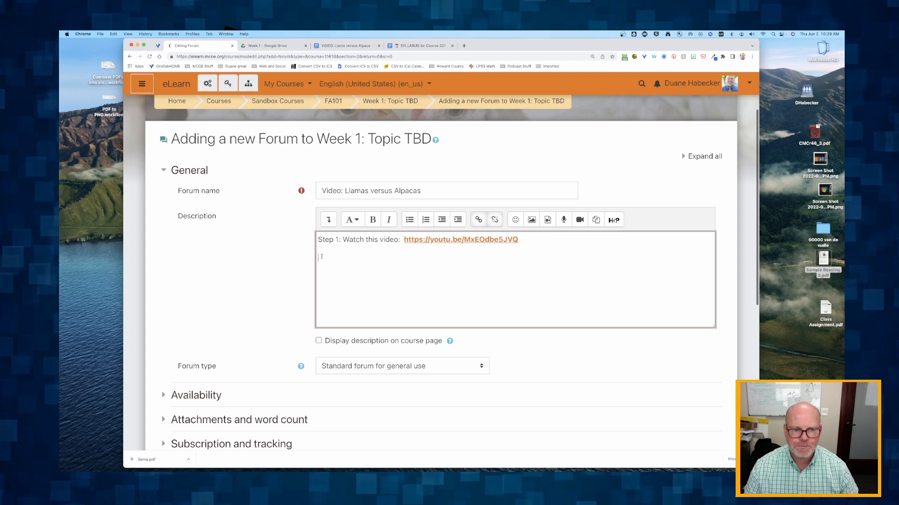
text(Step 2:)
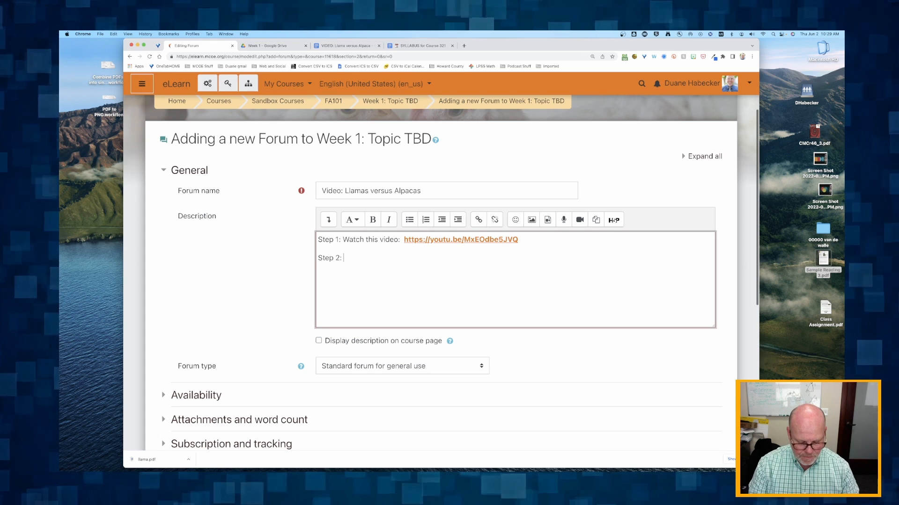
text( Respond)
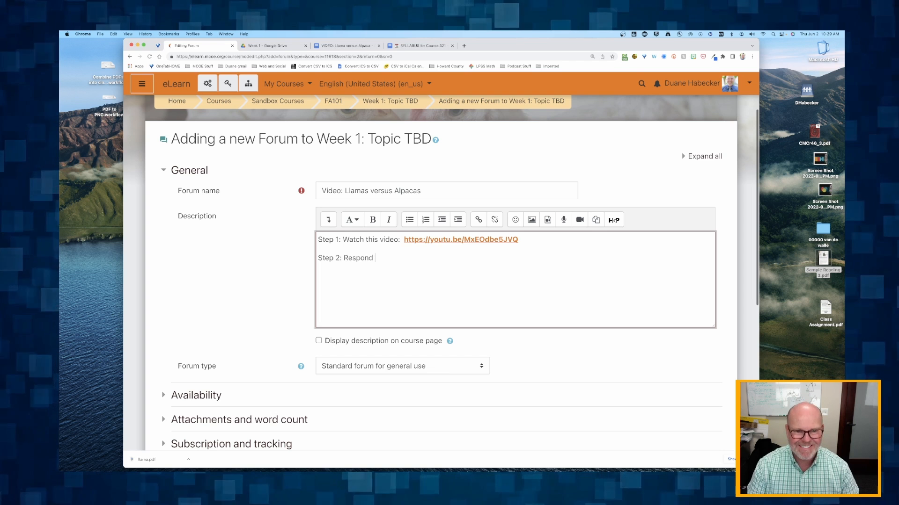
text( to)
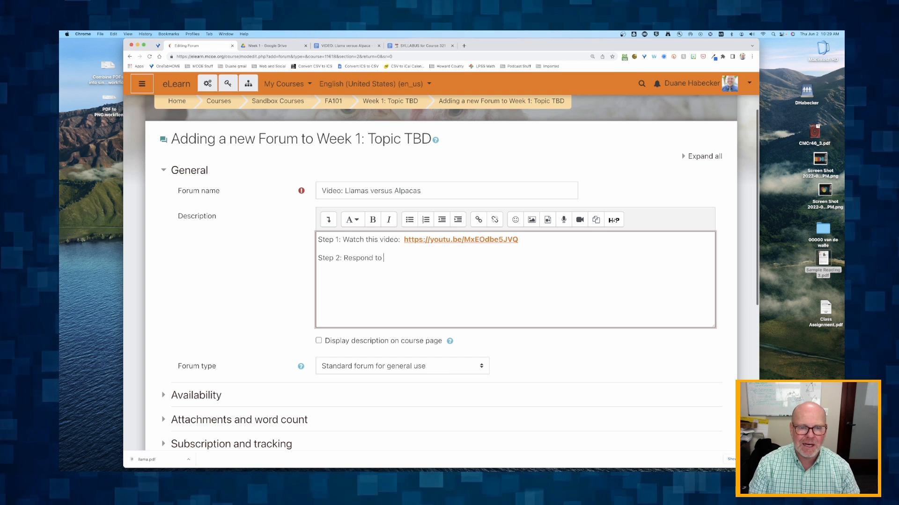
text( the fol)
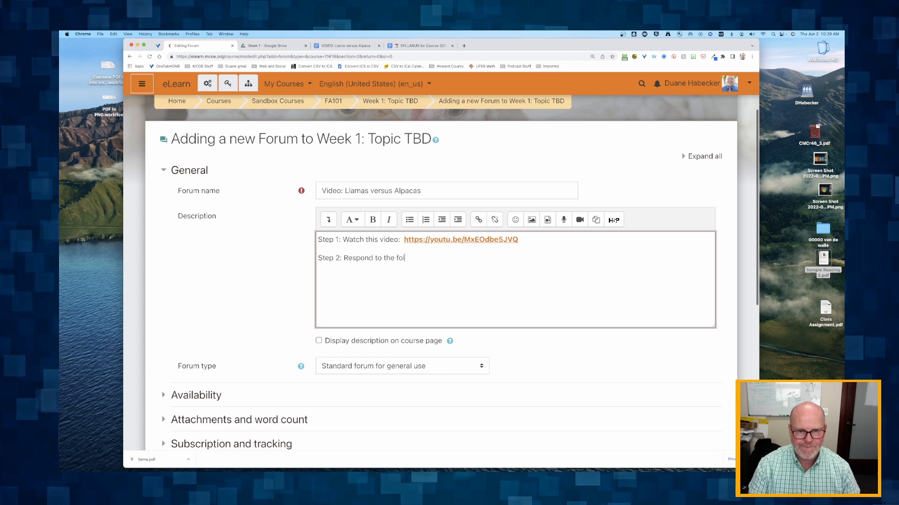
text(lowing pro)
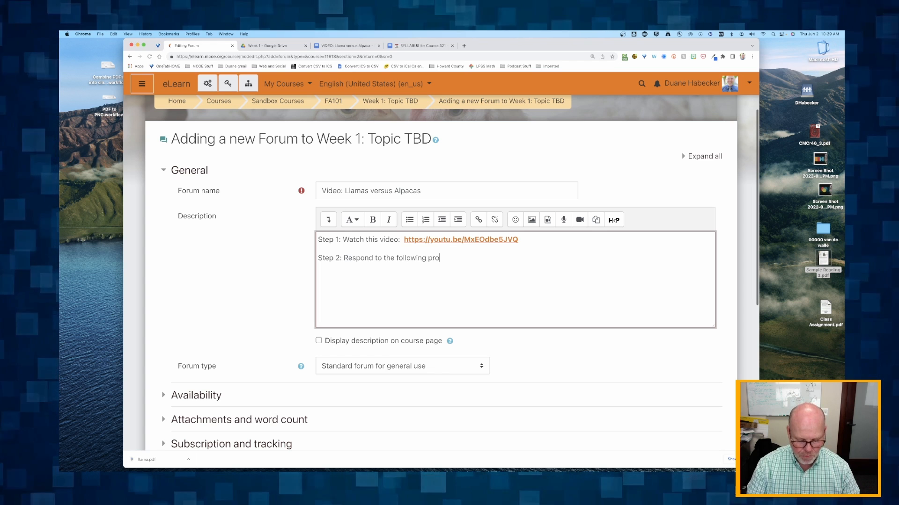
text(mpt:)
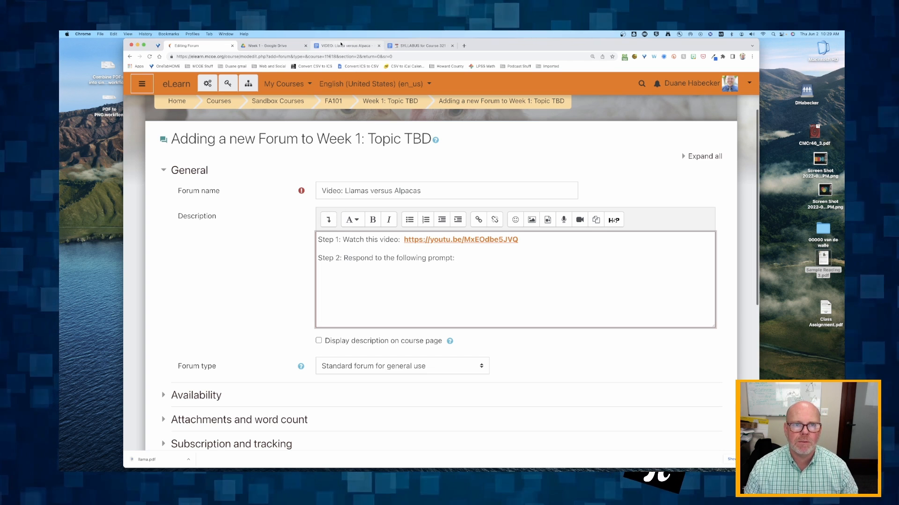
Copy "Which animal would you prefer to have on your farm? Explain why." from the llama video's Google Doc into Step 2 of the forum description
click(340, 46)
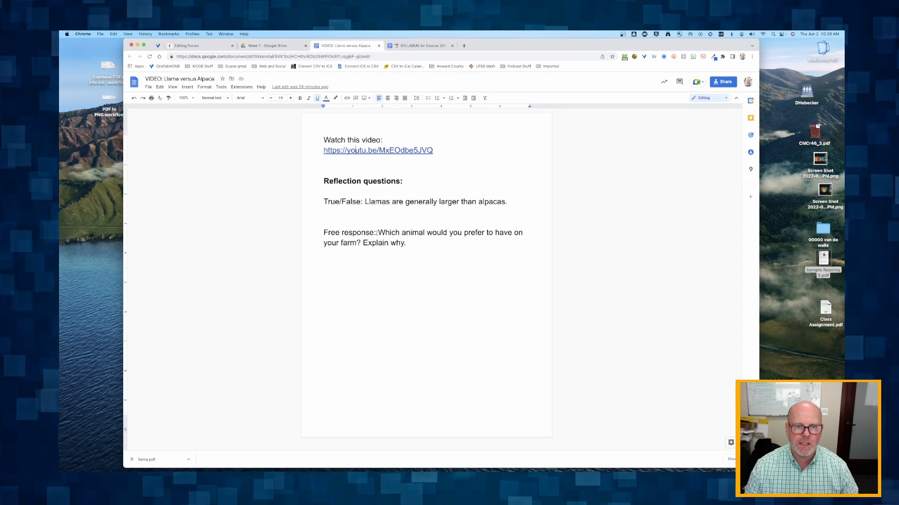
drag(387, 233, 405, 243)
key(super+c)
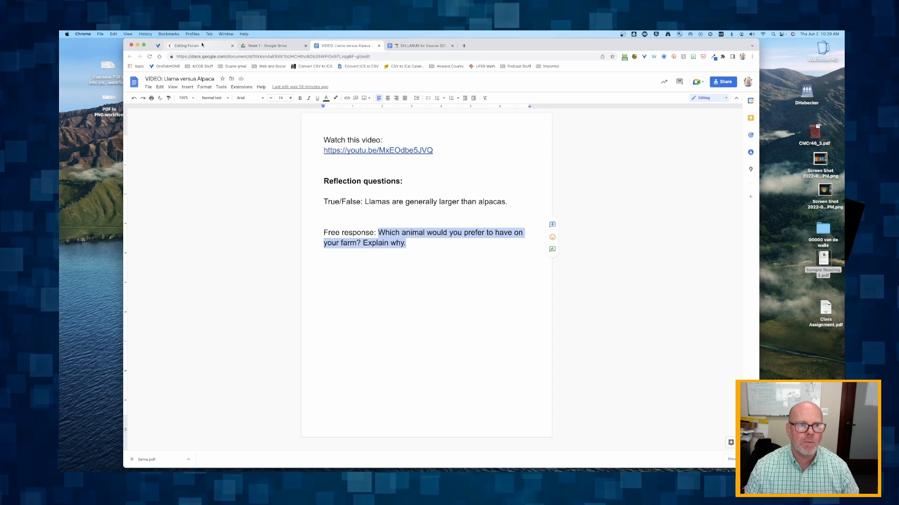
click(187, 45)
key(super+v)
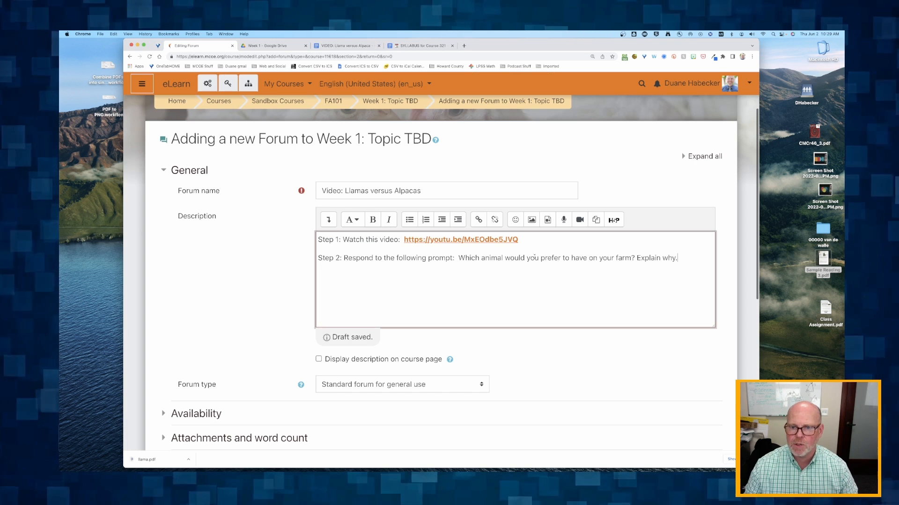
Add the line "Step 3: After you have responded to the prompt, please reply to at least TWO other student answers."
click(458, 257)
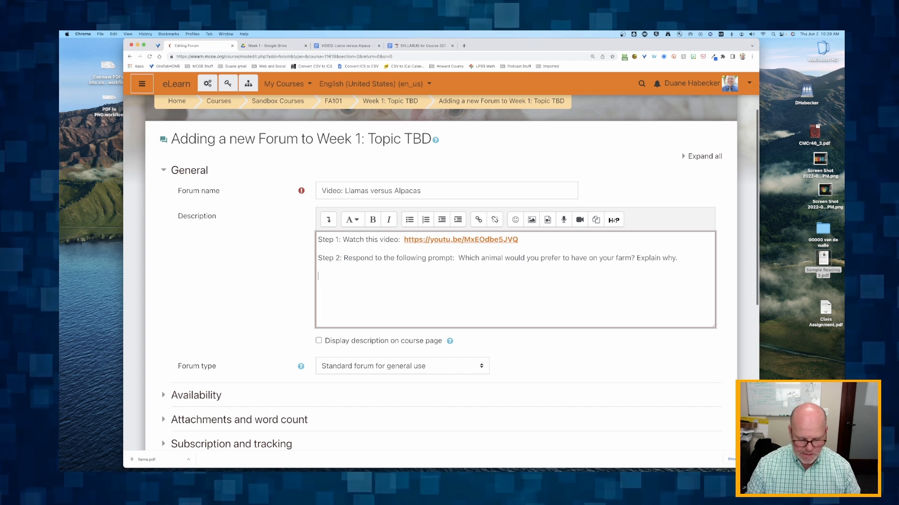
key(Return)
text(Step )
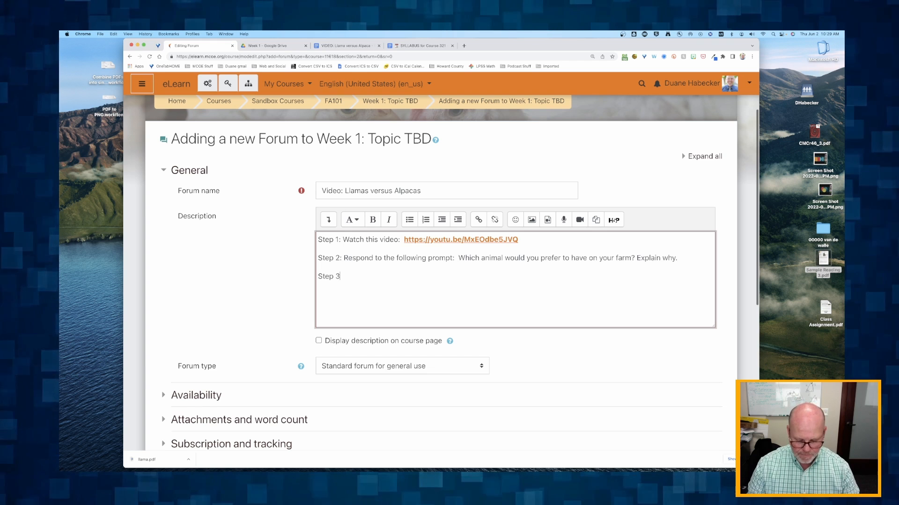
text(3: After )
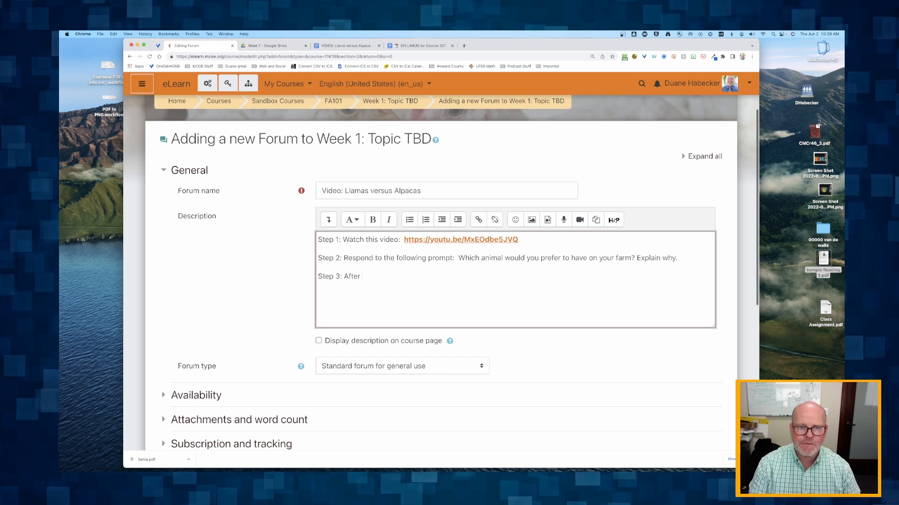
text(you have)
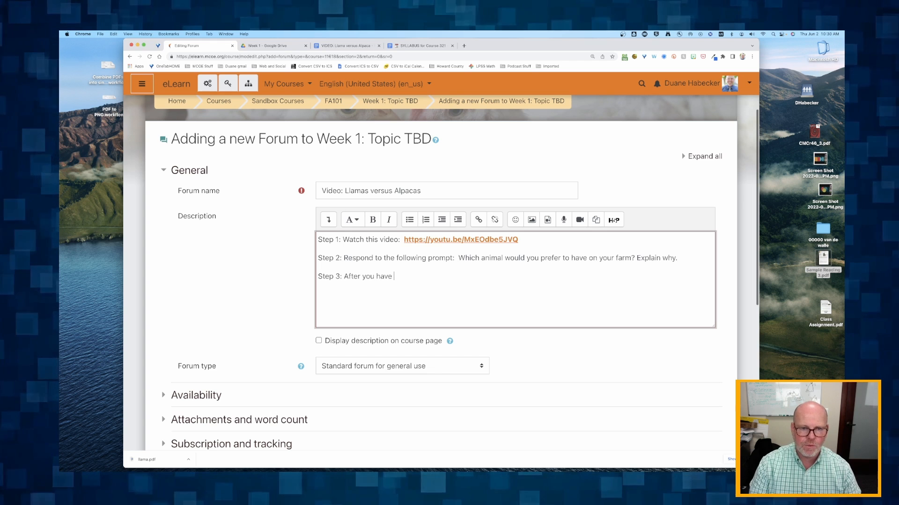
text( respon)
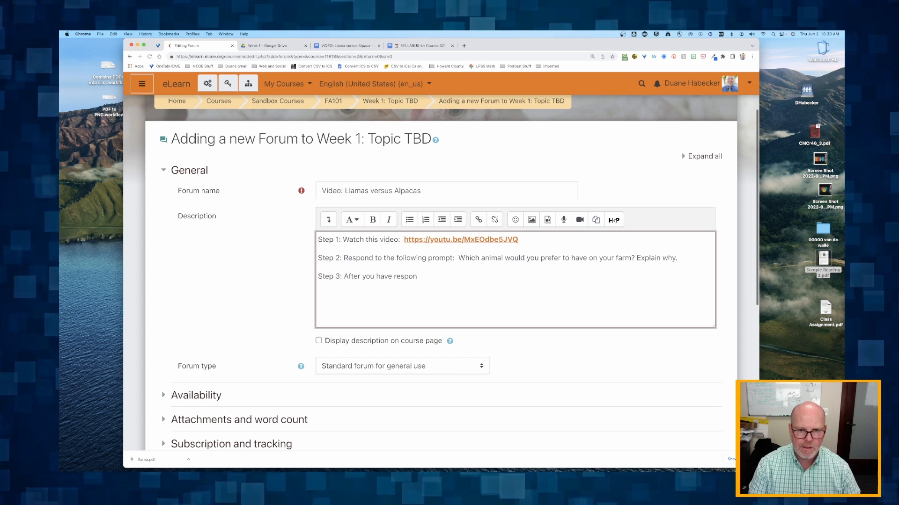
text(ded to the prompt, pleas)
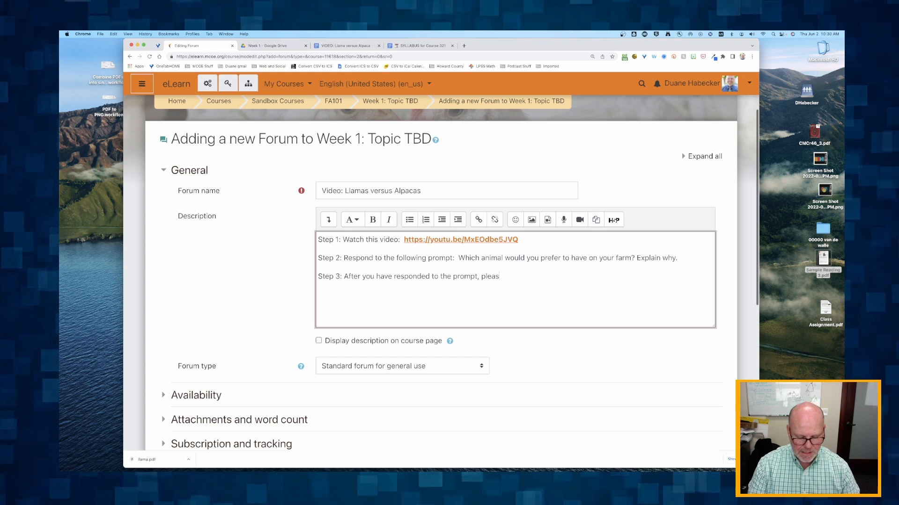
text(e reply to at)
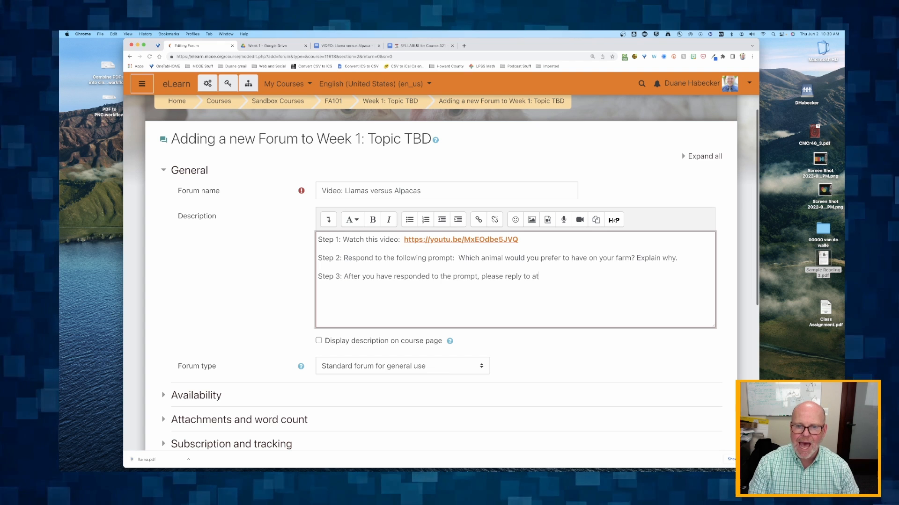
text( least TWO)
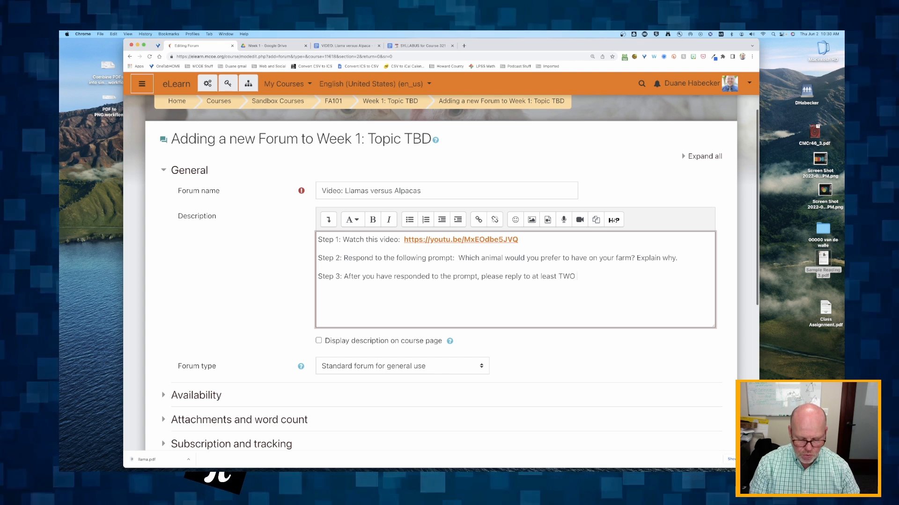
text( other stud)
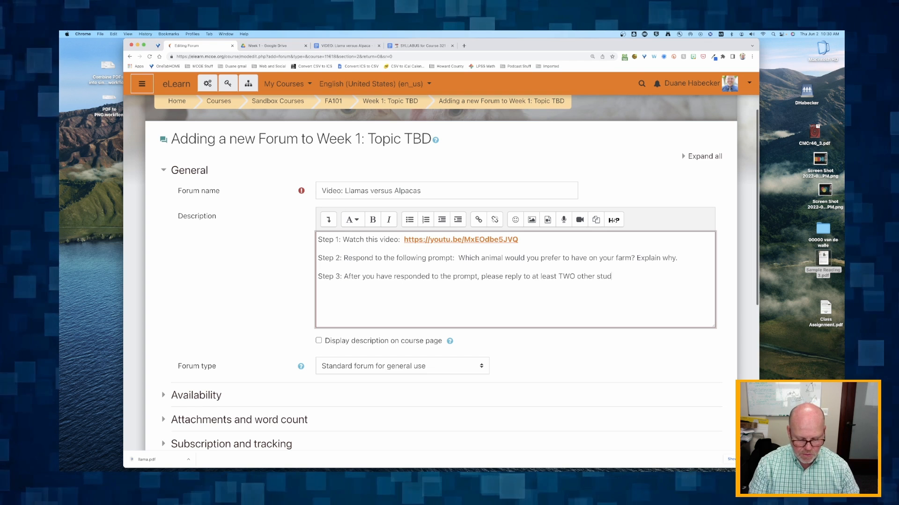
text(ent answers.)
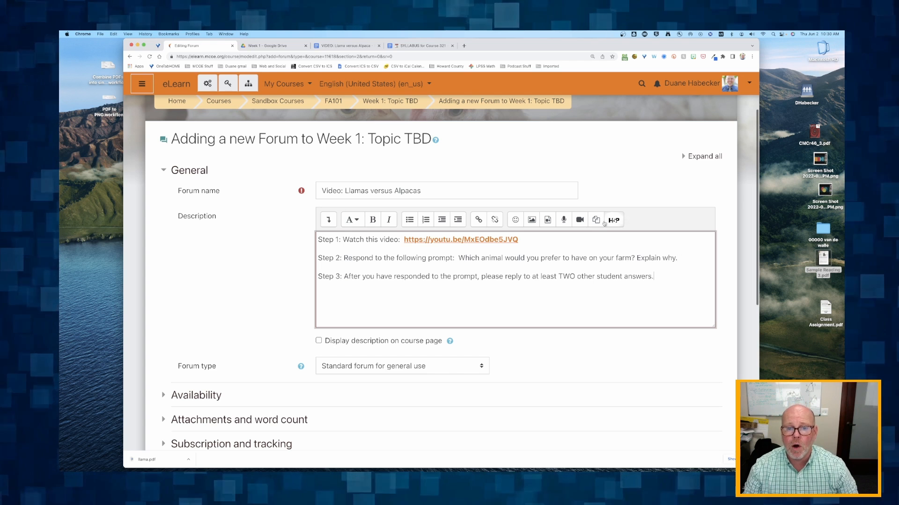
Format the Step 2 question about which animal students would prefer on their farm as bold and italic
drag(459, 259, 681, 255)
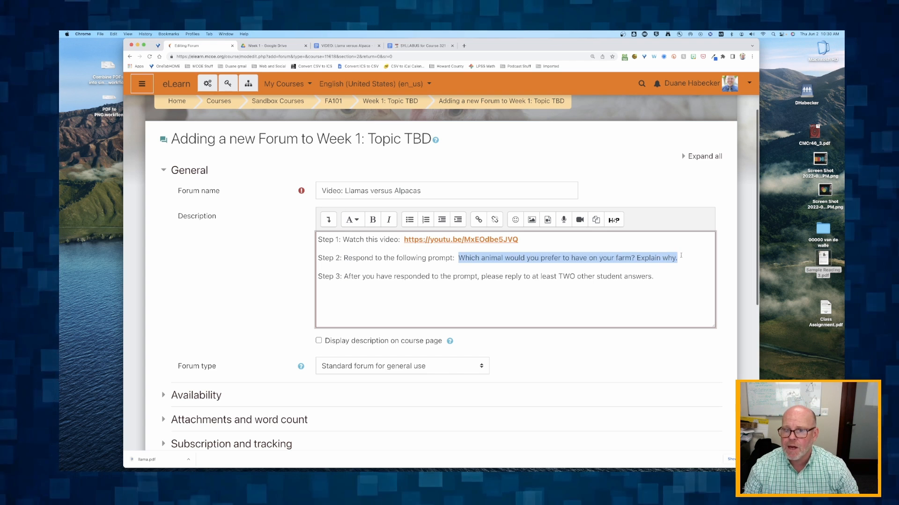
key(super+b)
key(super+i)
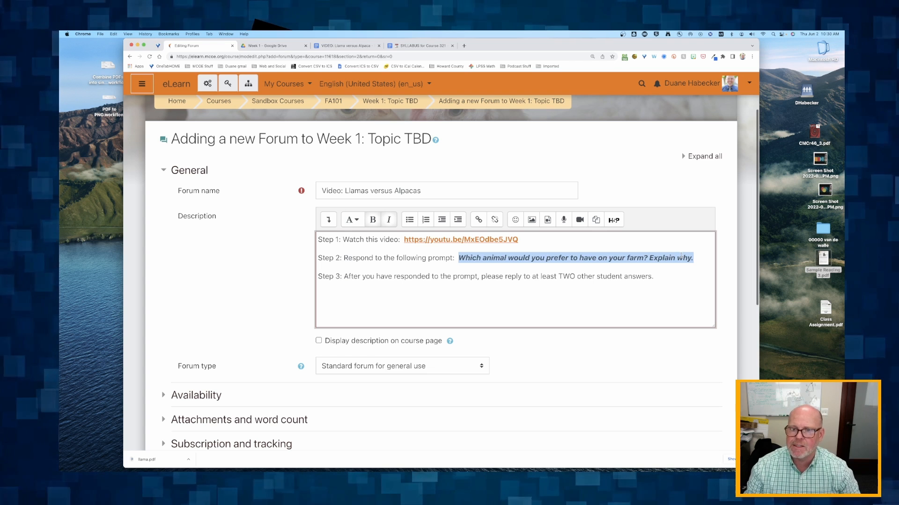
click(378, 265)
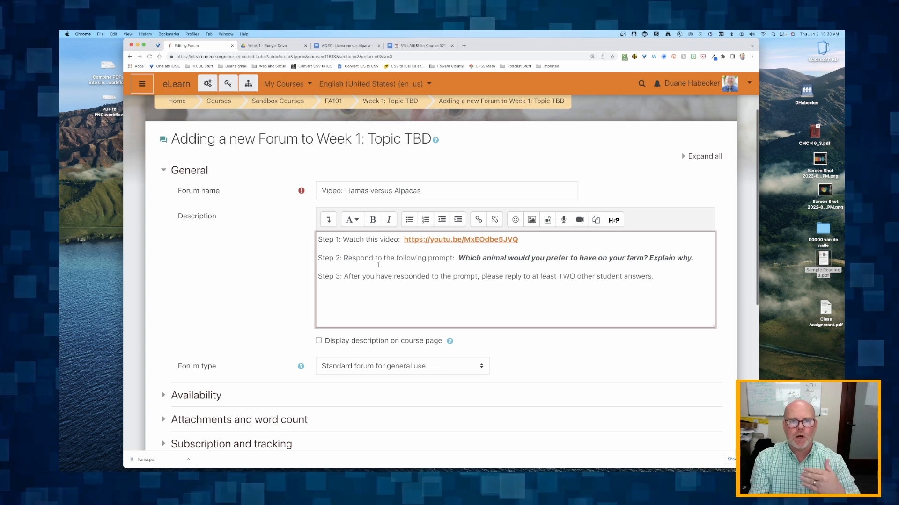
Set the forum type to "A single simple discussion"
scroll(378, 265, down, 1)
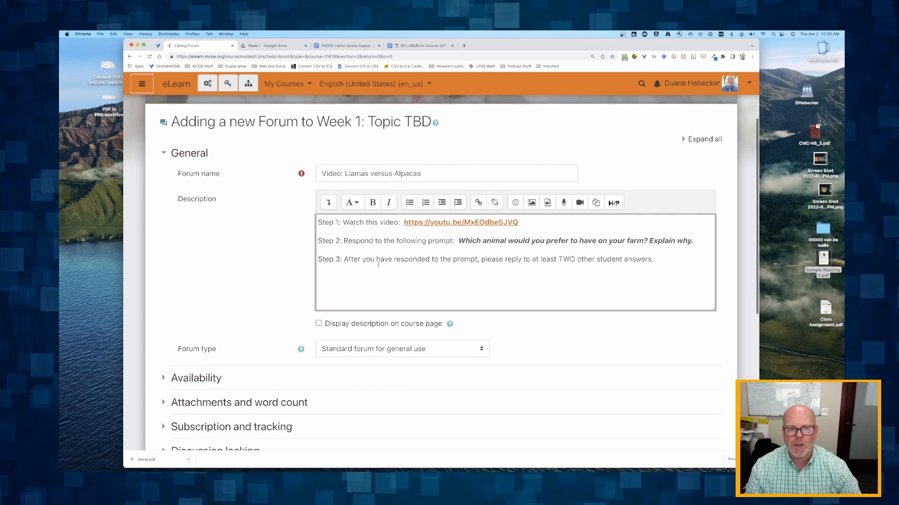
scroll(378, 265, down, 3)
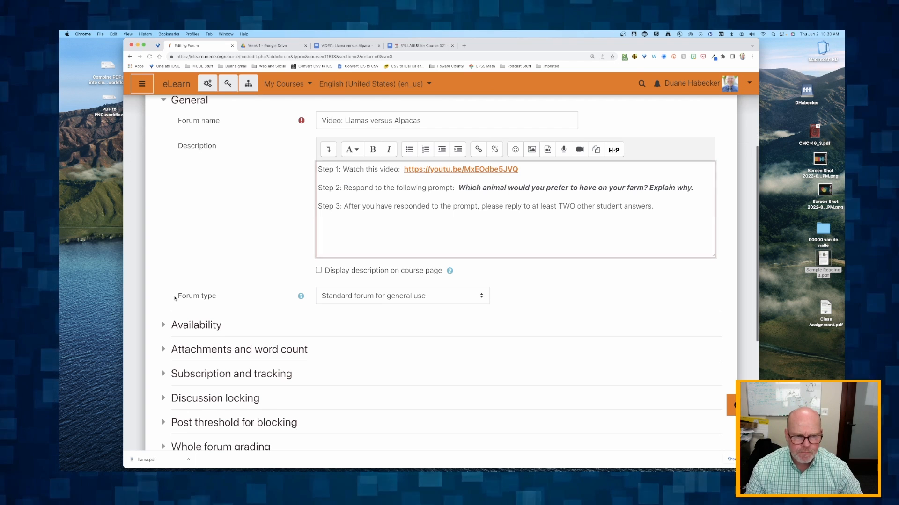
drag(175, 298, 212, 297)
click(480, 298)
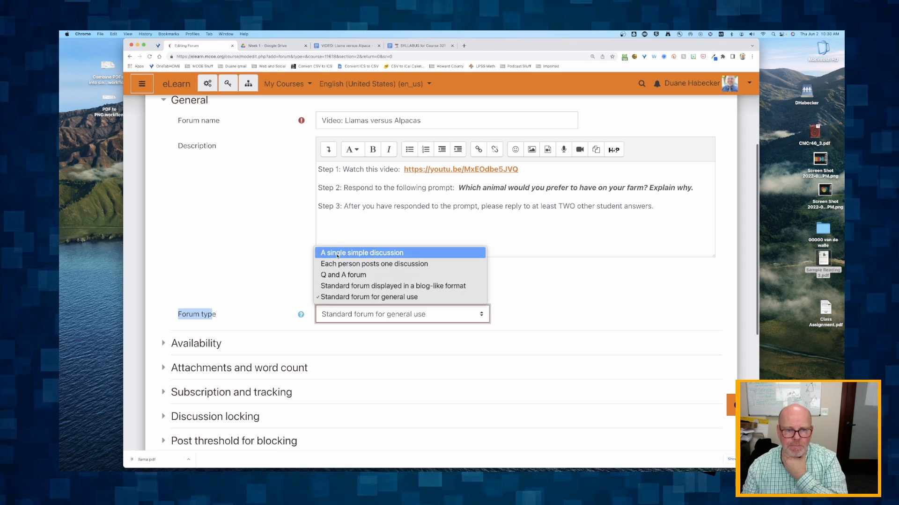
click(337, 254)
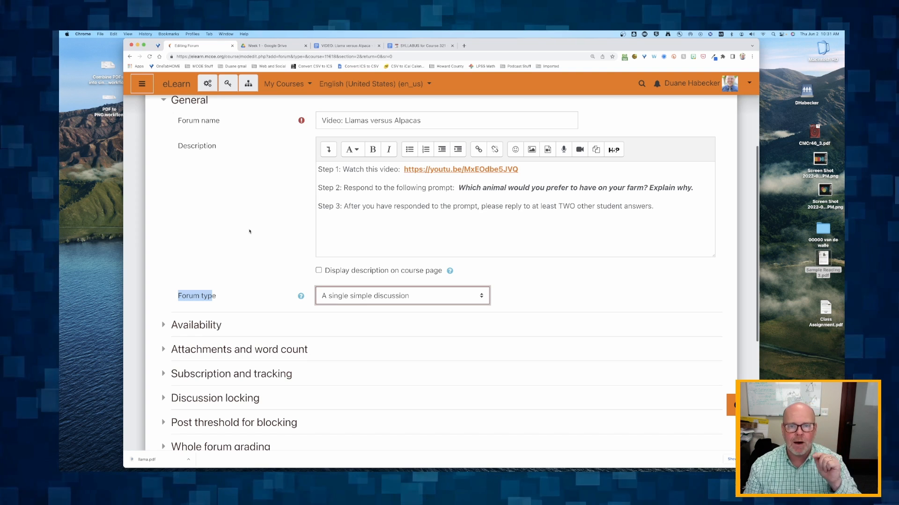
Expand all settings sections of the new forum's form
scroll(249, 231, up, 1)
scroll(249, 231, down, 3)
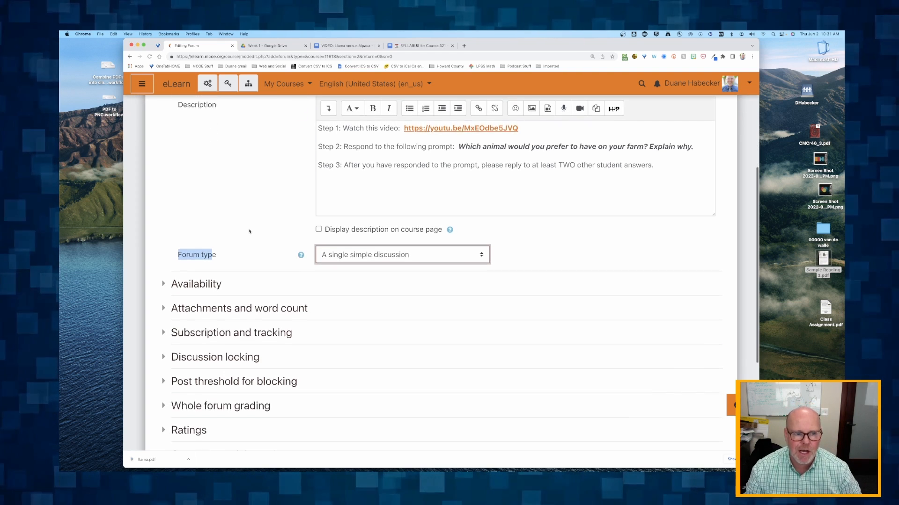
scroll(233, 308, down, 4)
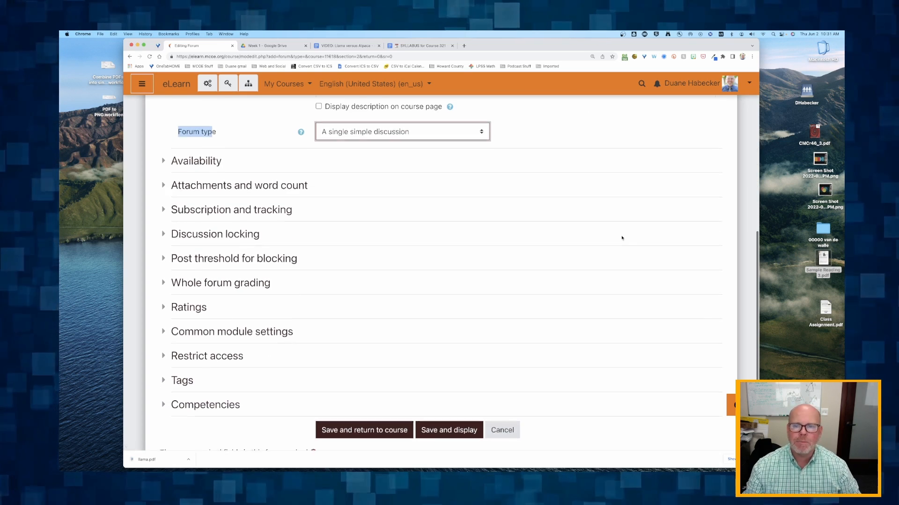
scroll(622, 237, up, 12)
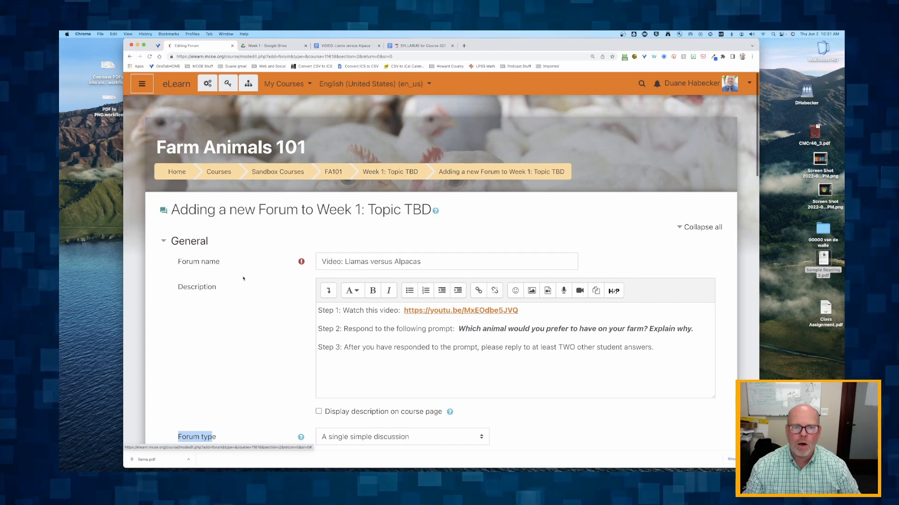
scroll(207, 288, down, 15)
scroll(207, 289, up, 8)
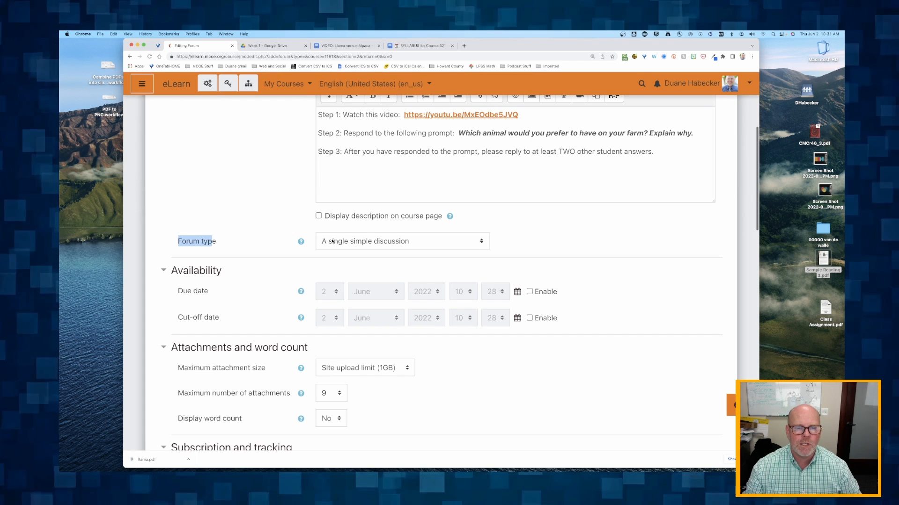
click(211, 240)
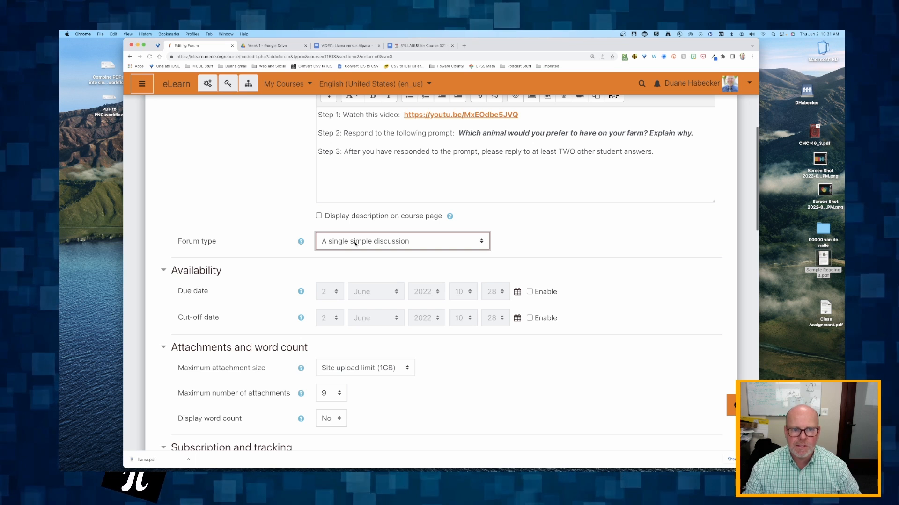
Set the forum's maximum number of attachments to 0
scroll(214, 265, down, 3)
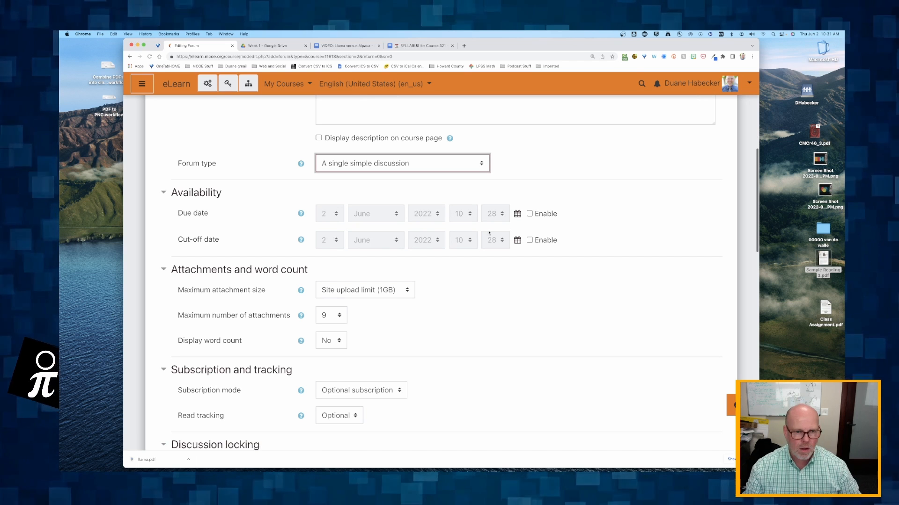
scroll(452, 216, down, 2)
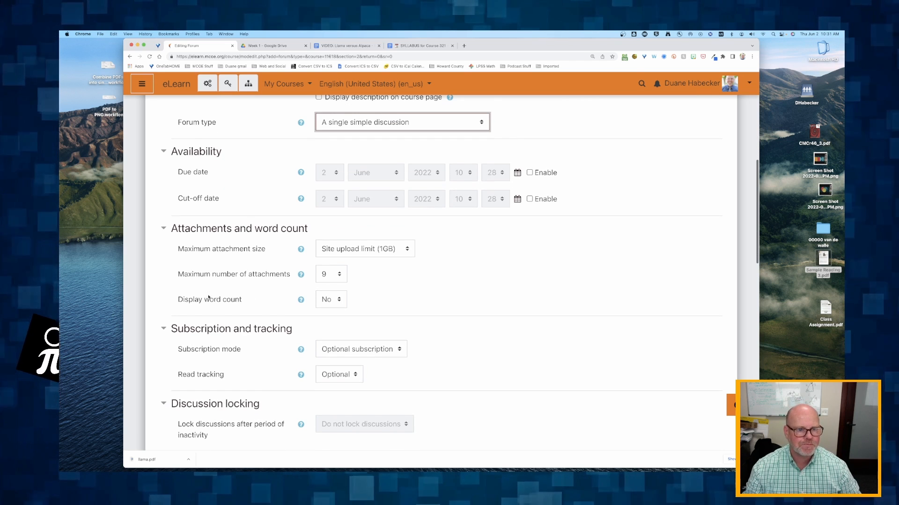
click(324, 280)
click(327, 175)
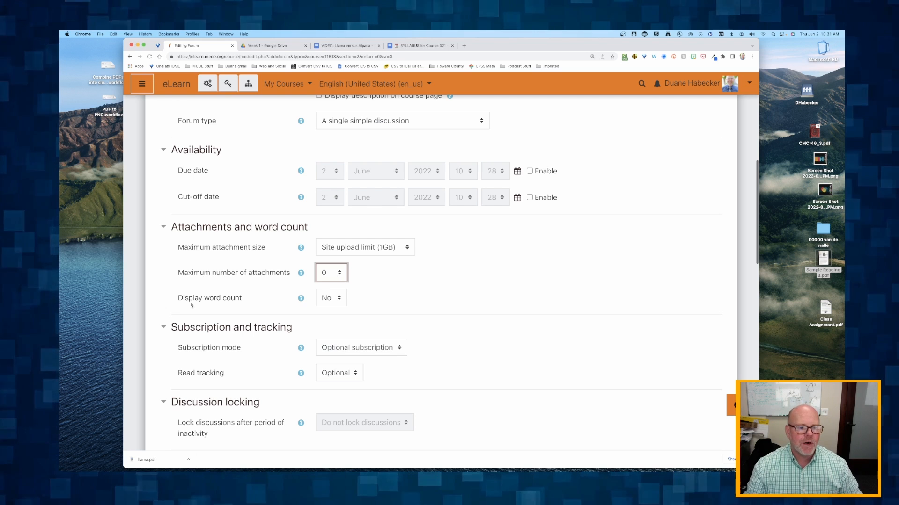
Set the forum's subscription mode to Auto subscription
drag(189, 300, 240, 299)
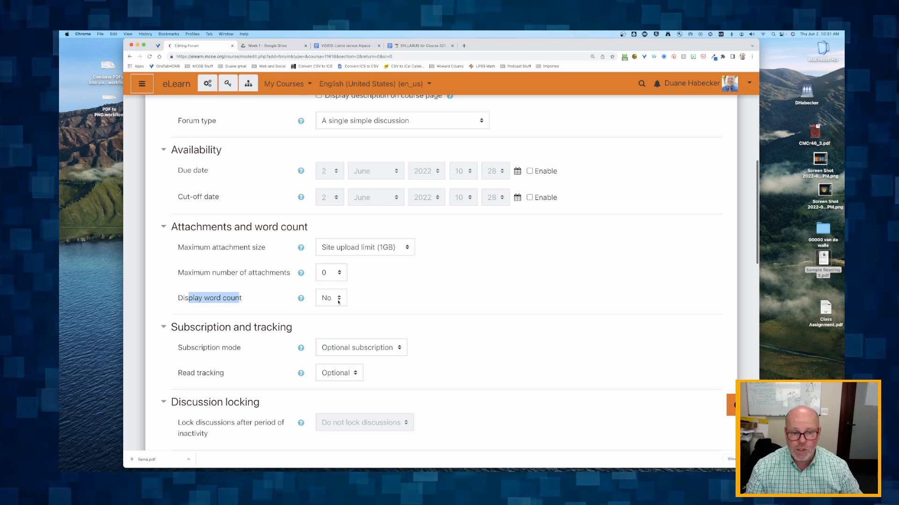
scroll(276, 301, down, 3)
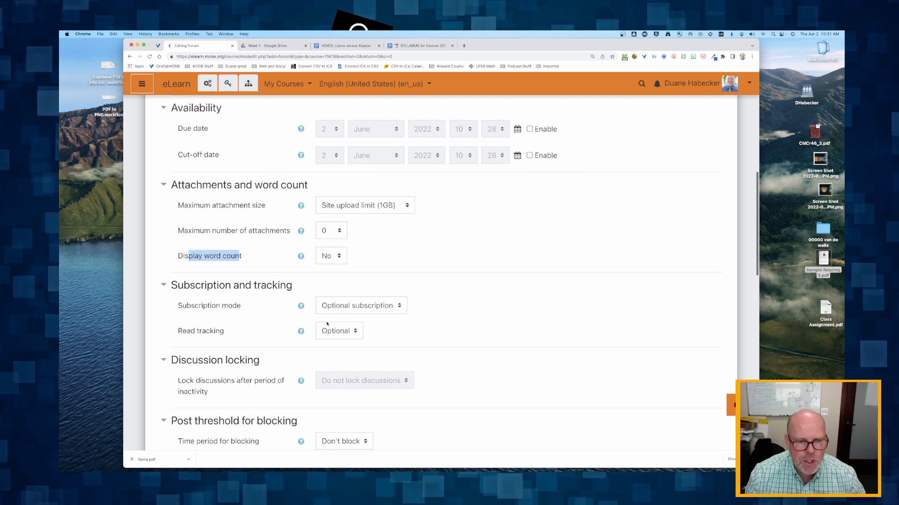
click(363, 306)
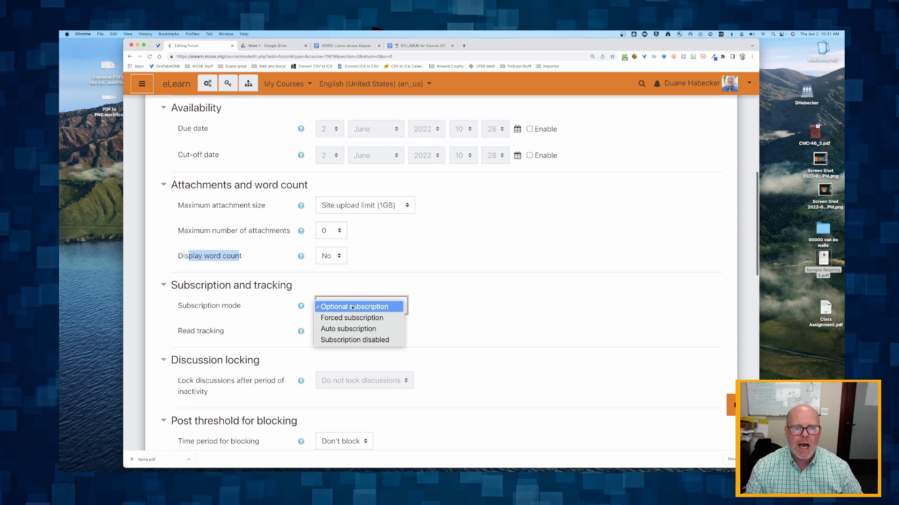
click(342, 329)
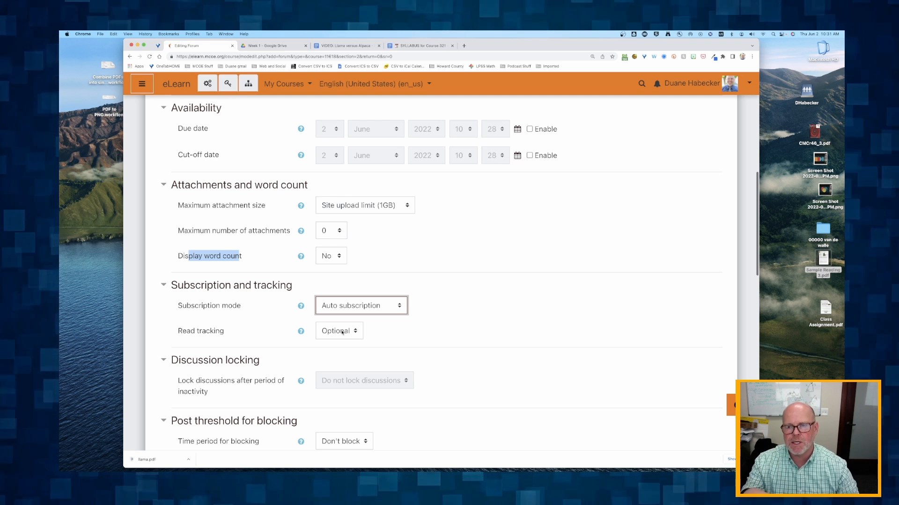
Try Forced subscription as the subscription mode, and return the setting to Auto subscription
click(352, 305)
click(348, 294)
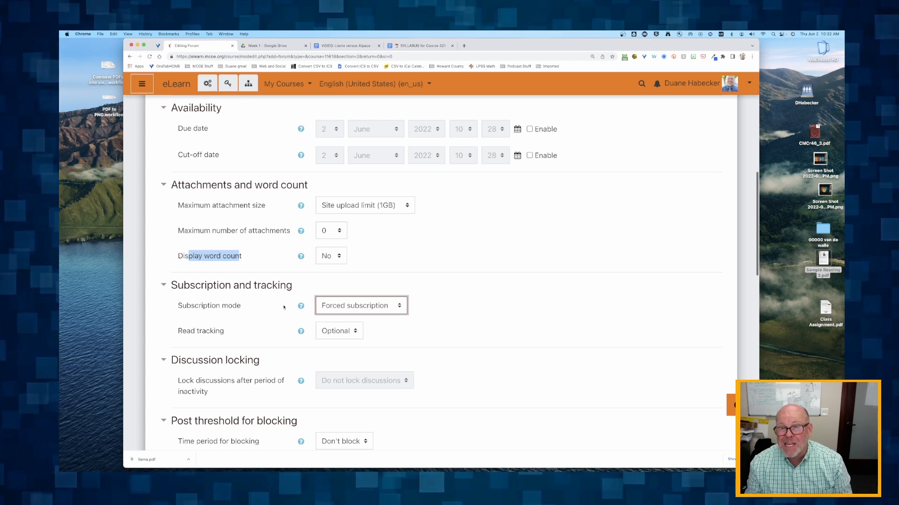
click(352, 306)
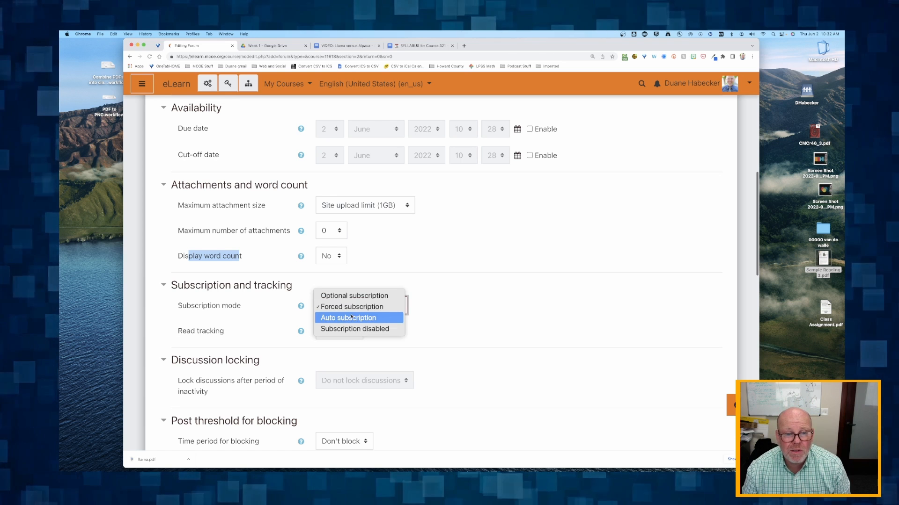
click(352, 317)
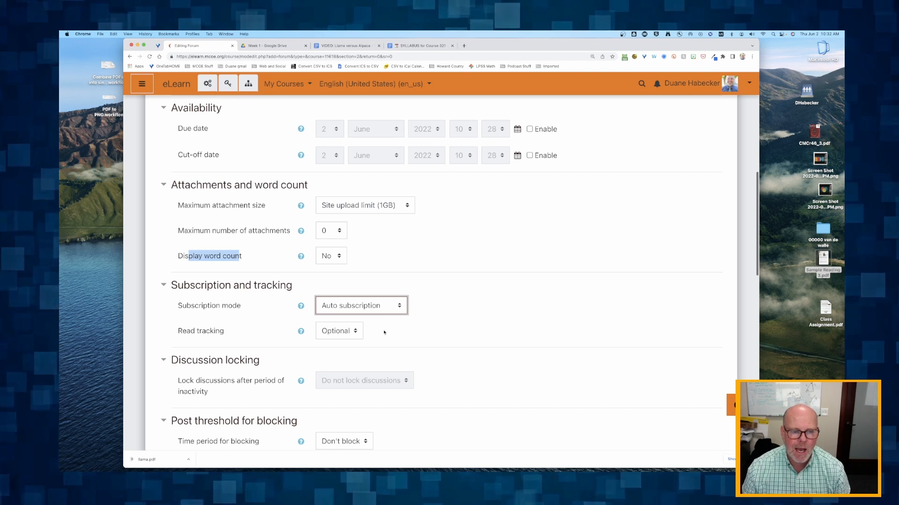
Examine the read tracking choices, keeping Optional, and review the discussion locking and availability settings
scroll(382, 319, down, 2)
click(339, 294)
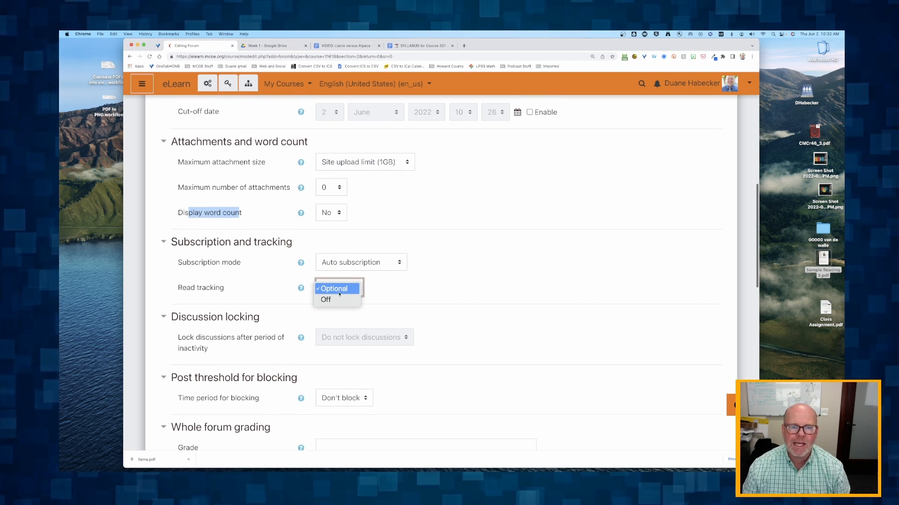
click(345, 293)
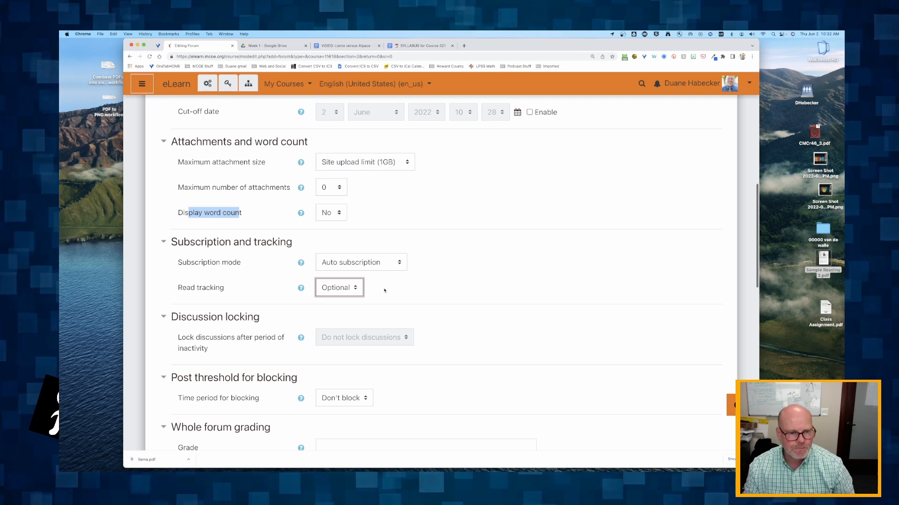
scroll(384, 291, down, 3)
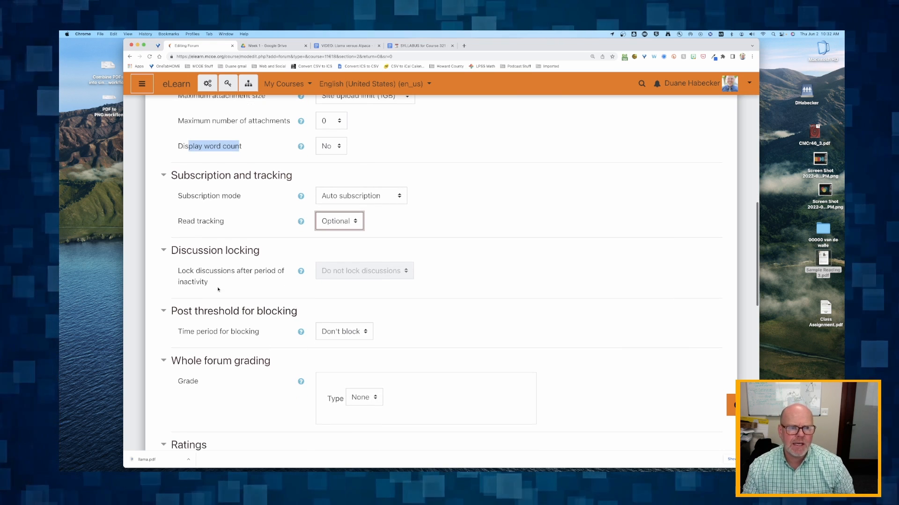
scroll(266, 285, down, 2)
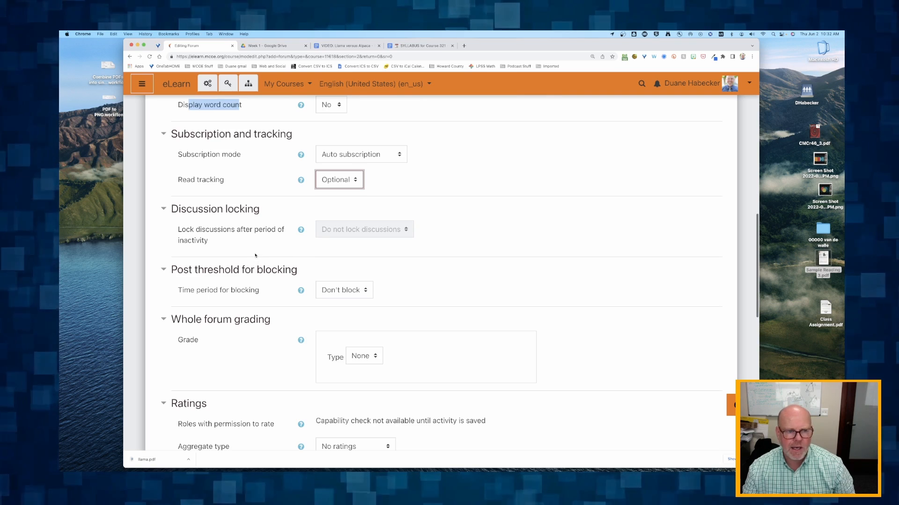
scroll(403, 269, down, 2)
scroll(404, 270, up, 15)
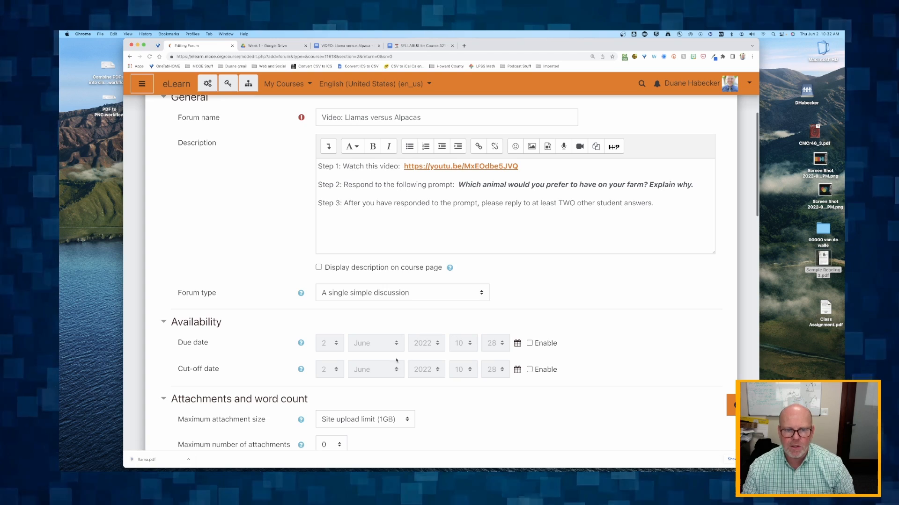
scroll(378, 361, down, 4)
scroll(379, 362, down, 15)
scroll(382, 365, up, 4)
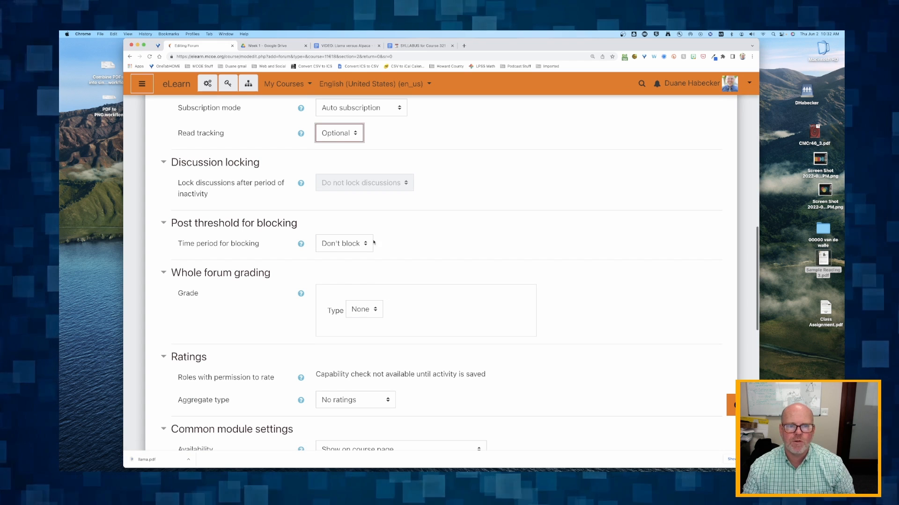
Examine the time period options for blocking posts, keeping "Don't block"
click(346, 243)
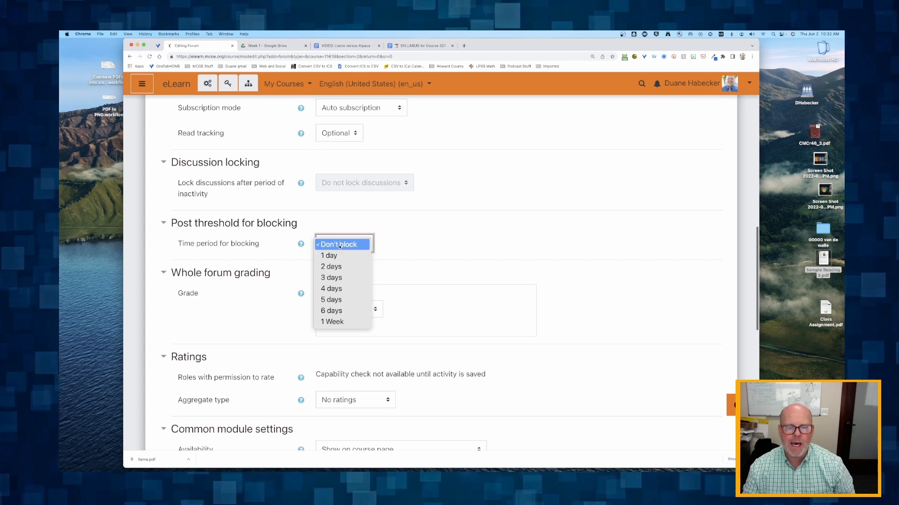
click(346, 245)
drag(200, 243, 243, 245)
click(184, 246)
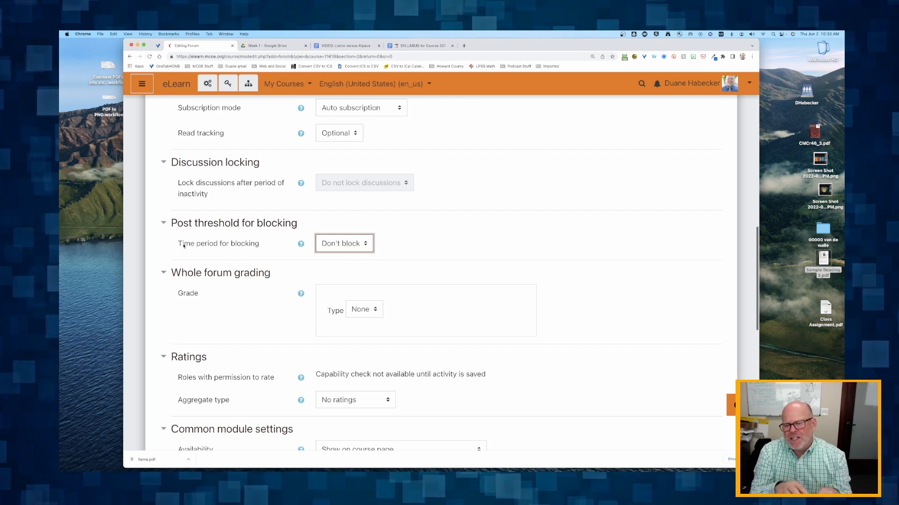
click(344, 244)
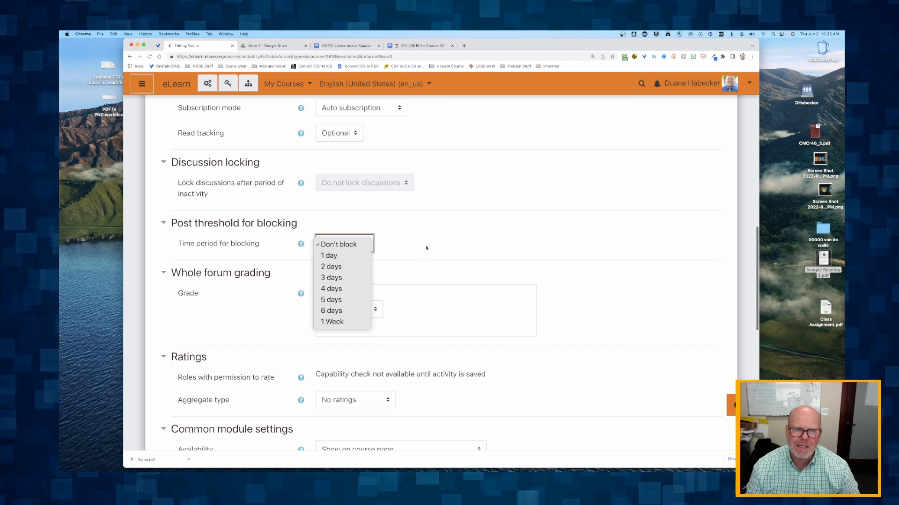
click(330, 244)
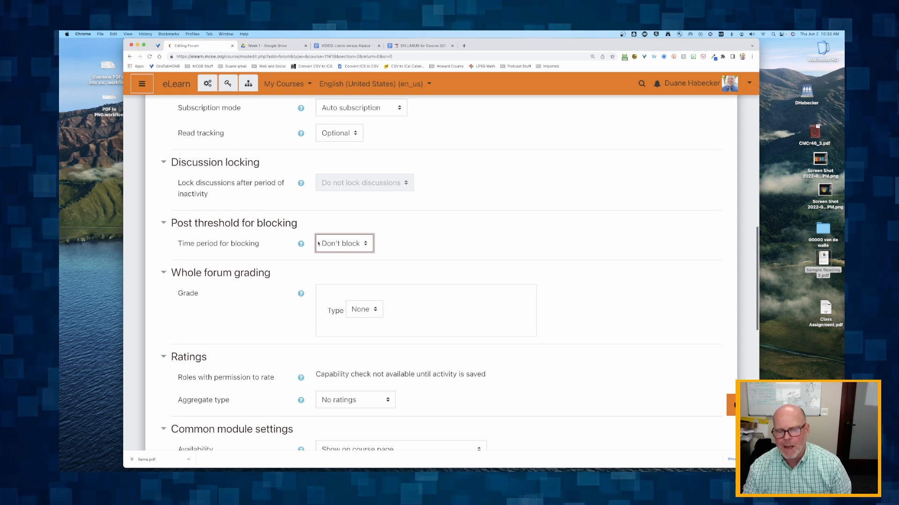
Set whole forum grading to the Point type with a maximum grade of 5
scroll(196, 260, down, 2)
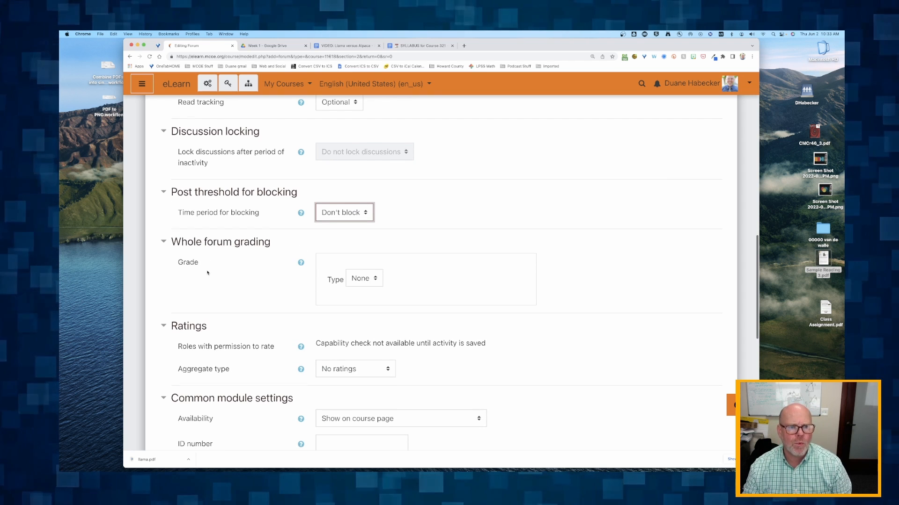
scroll(215, 261, down, 1)
scroll(243, 256, down, 1)
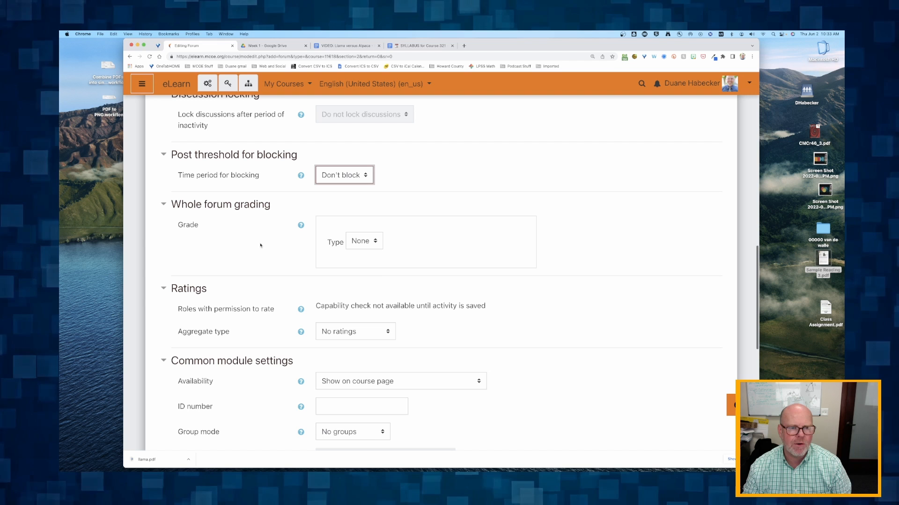
click(356, 241)
click(358, 263)
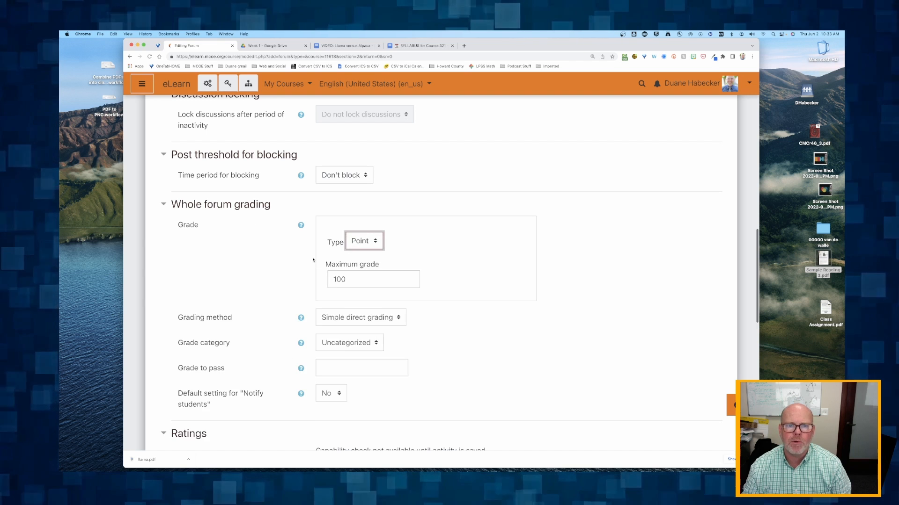
scroll(312, 260, down, 2)
double_click(340, 249)
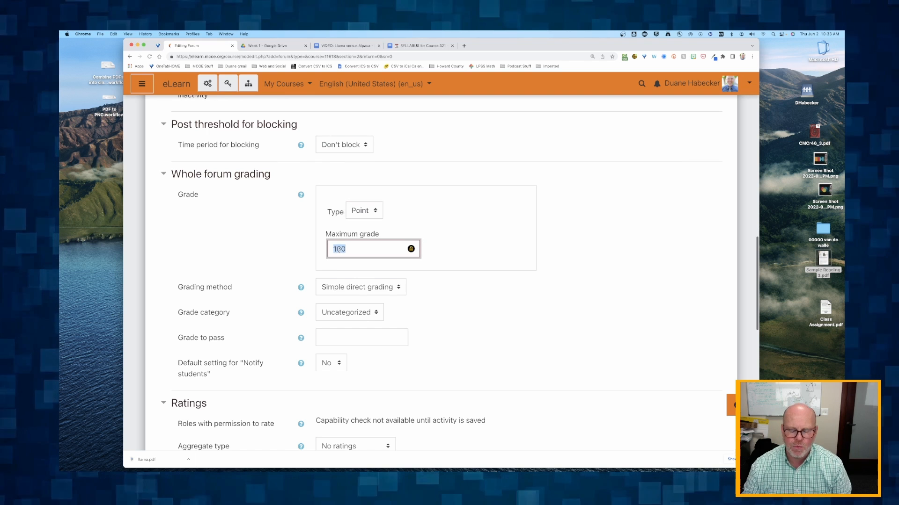
text(5)
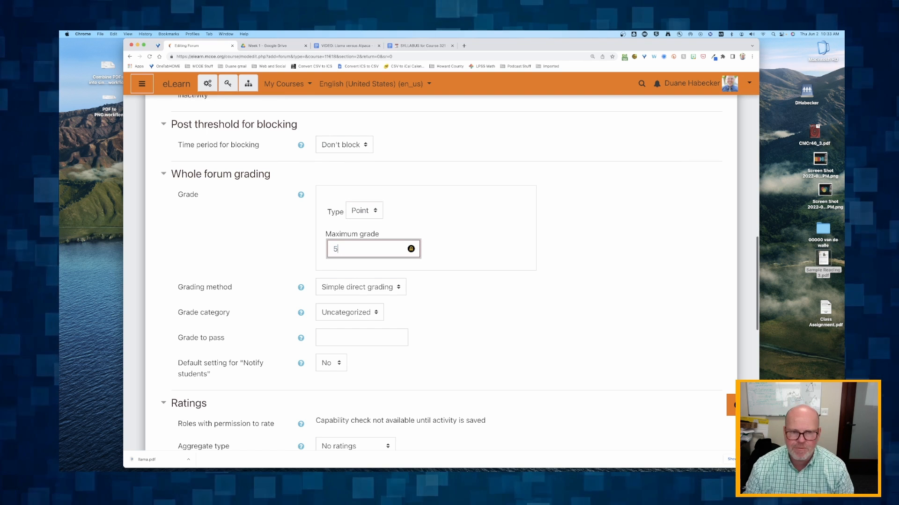
click(301, 251)
Keep Simple direct grading as the grading method and set the default for "Notify students" to Yes
scroll(328, 253, down, 2)
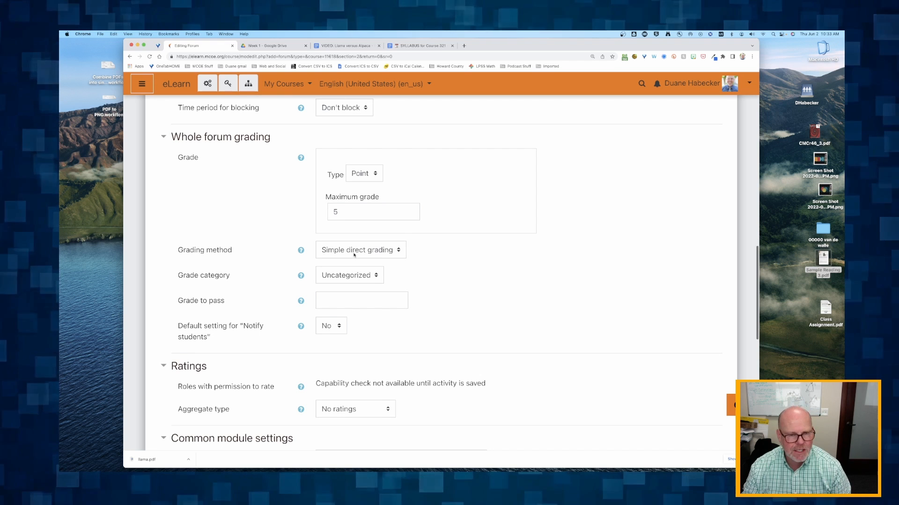
click(355, 255)
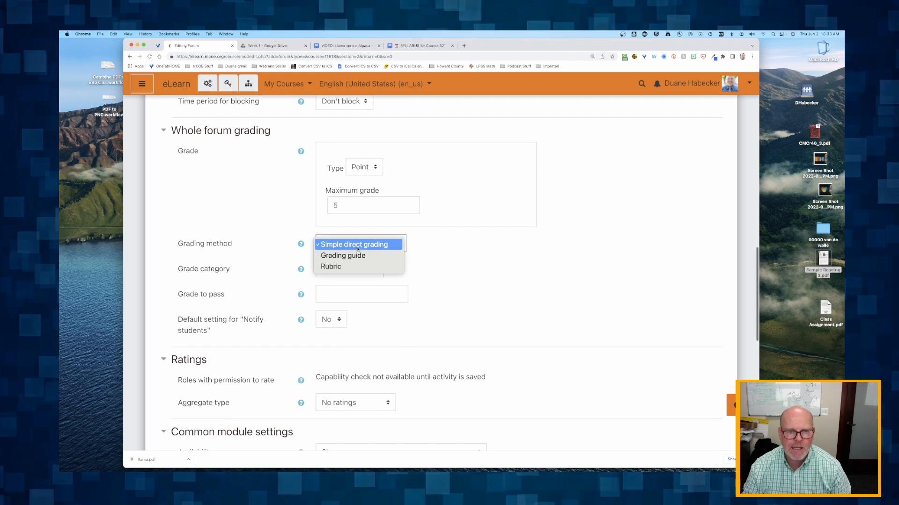
click(475, 270)
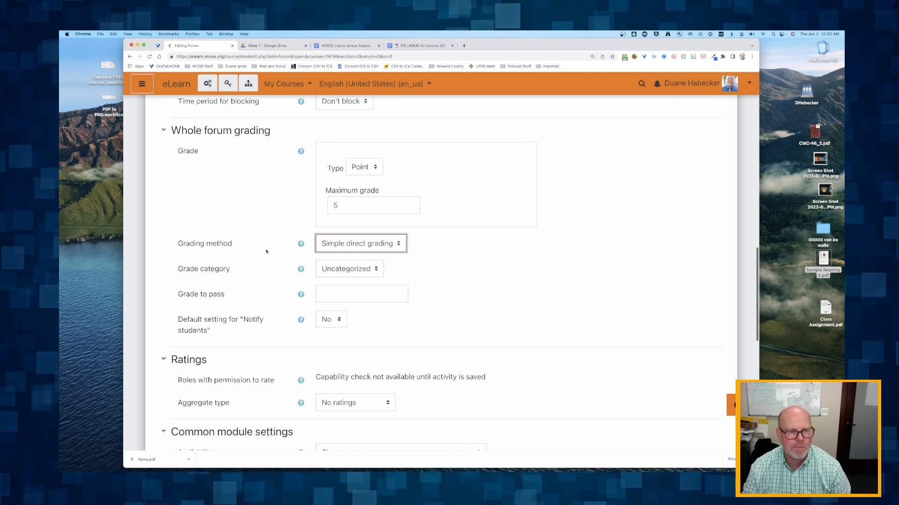
scroll(266, 253, down, 4)
scroll(275, 245, down, 1)
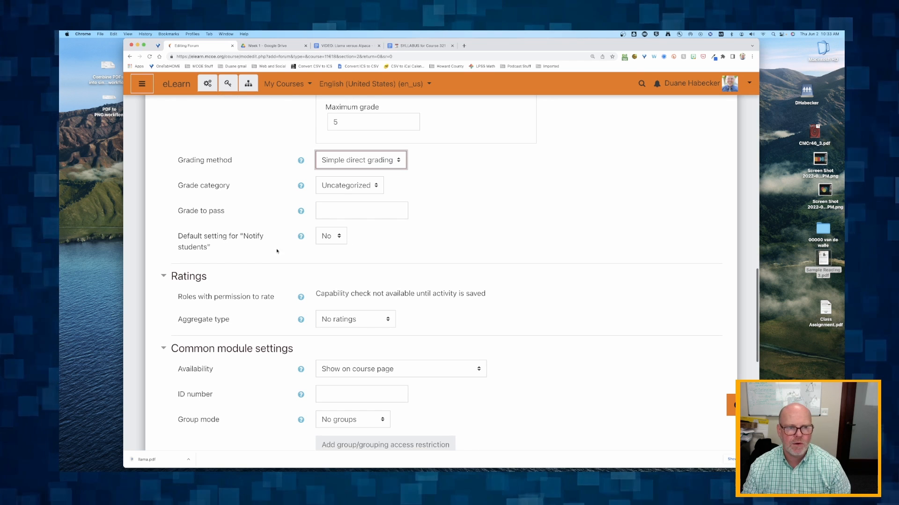
click(332, 243)
click(314, 247)
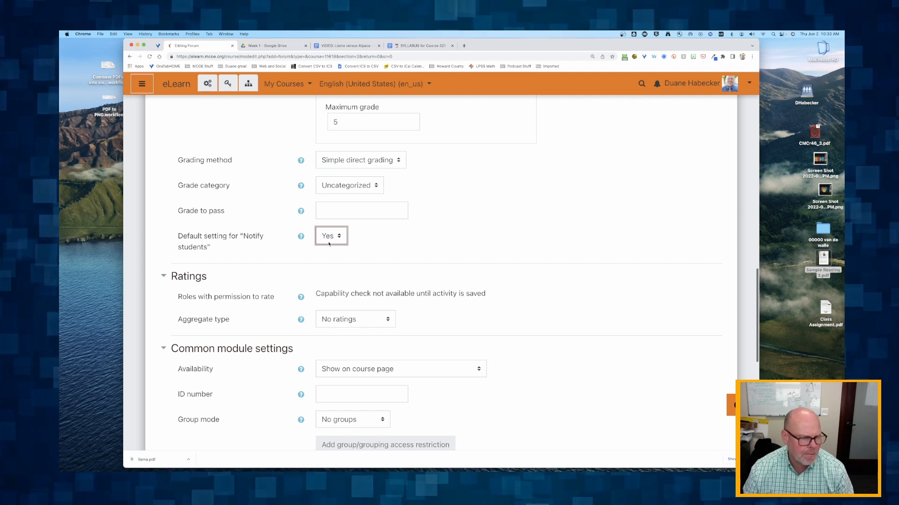
Review the ratings, common module, access restriction, tags and competencies settings, keeping the aggregate type at No ratings
scroll(329, 243, down, 4)
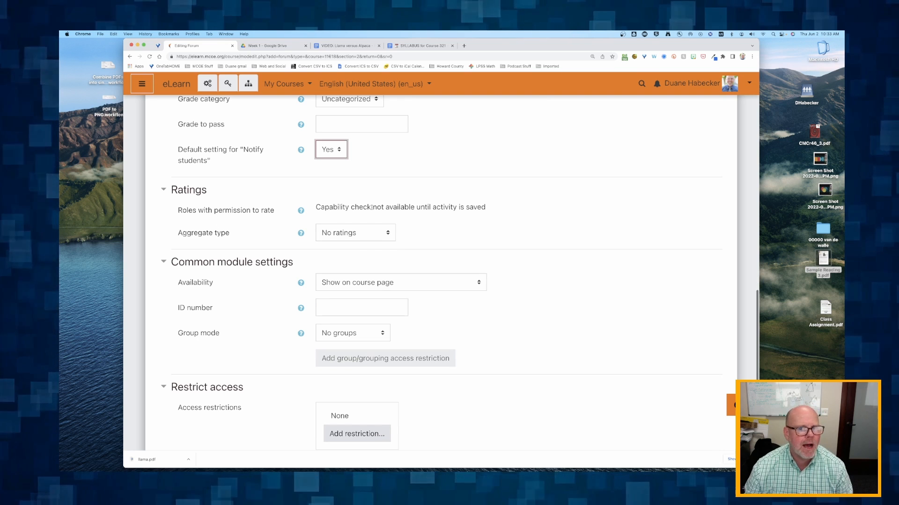
drag(347, 207, 447, 208)
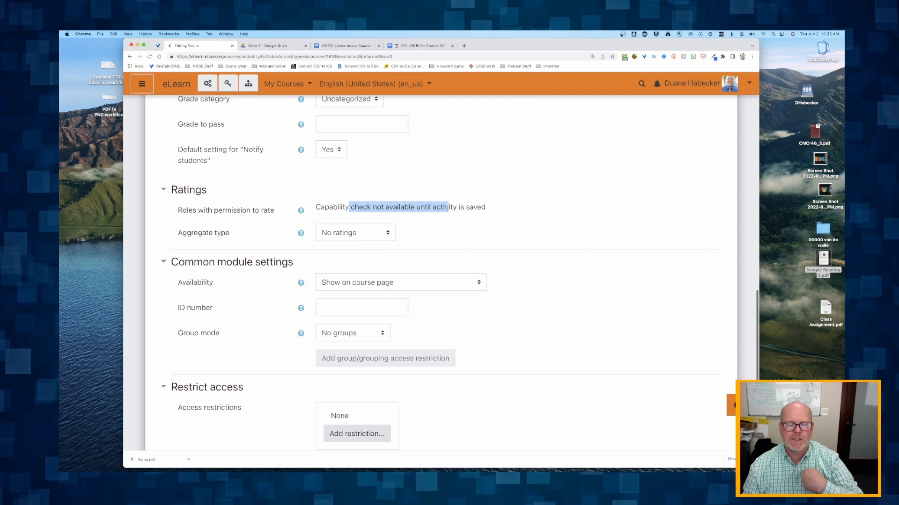
click(355, 227)
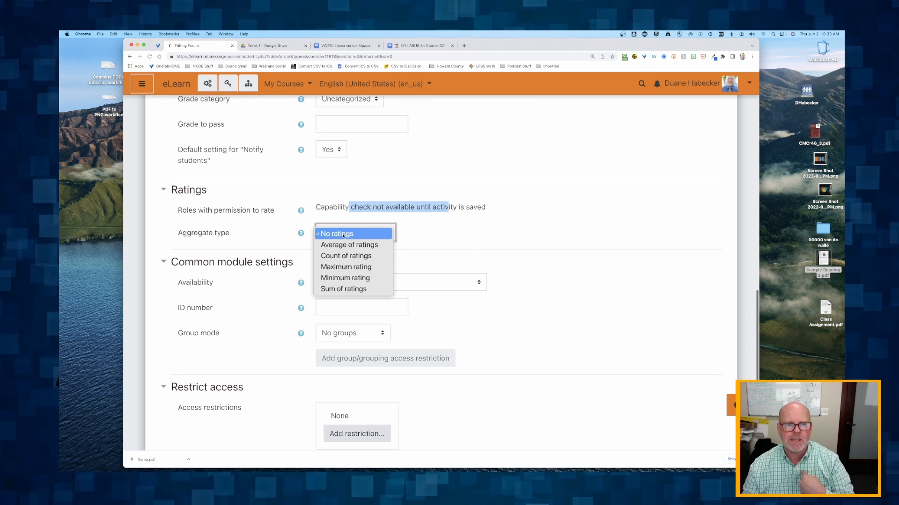
click(434, 235)
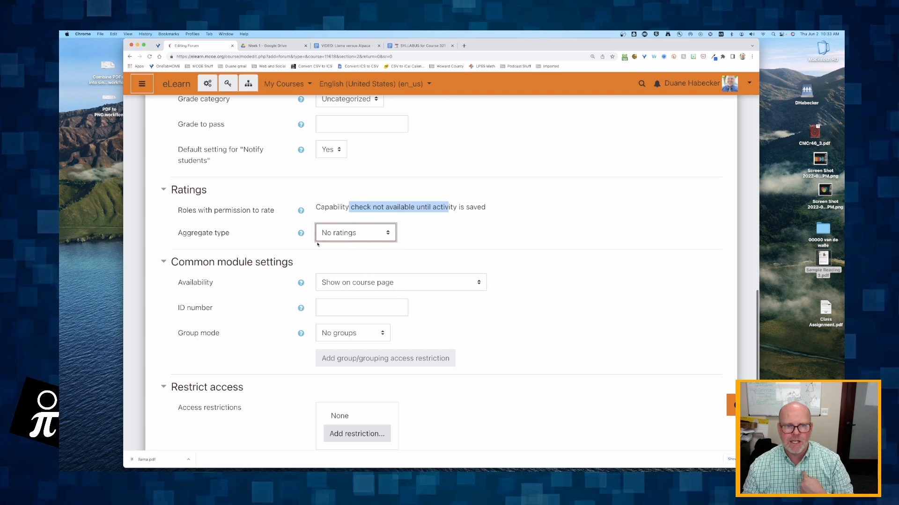
scroll(266, 240, down, 3)
scroll(201, 242, down, 5)
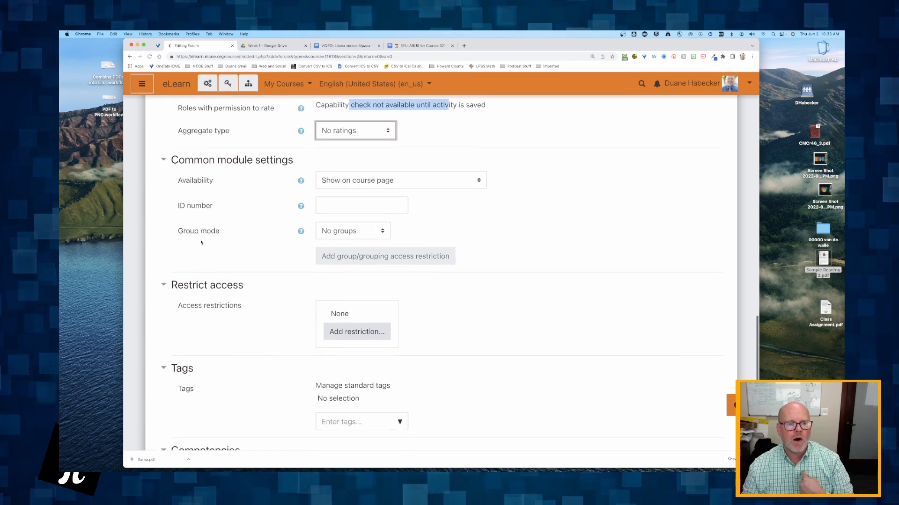
scroll(207, 377, down, 2)
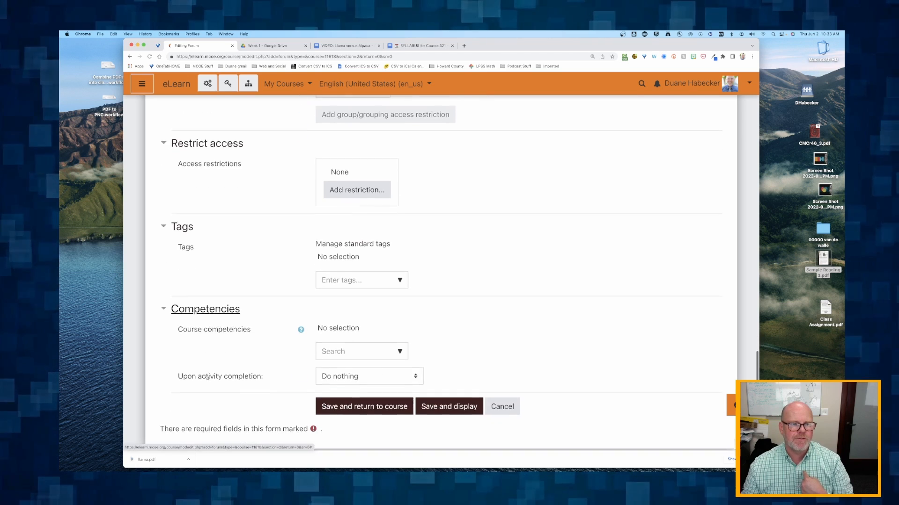
scroll(206, 376, up, 5)
scroll(207, 377, up, 2)
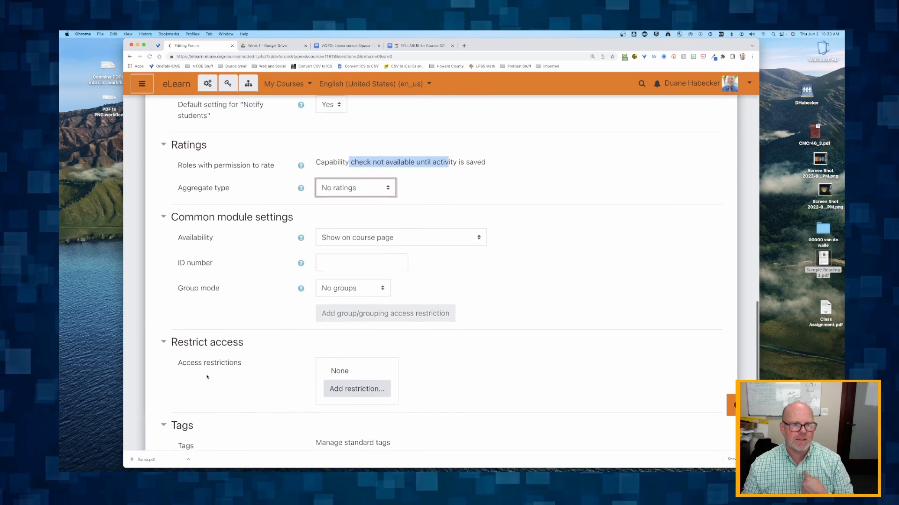
scroll(361, 357, down, 5)
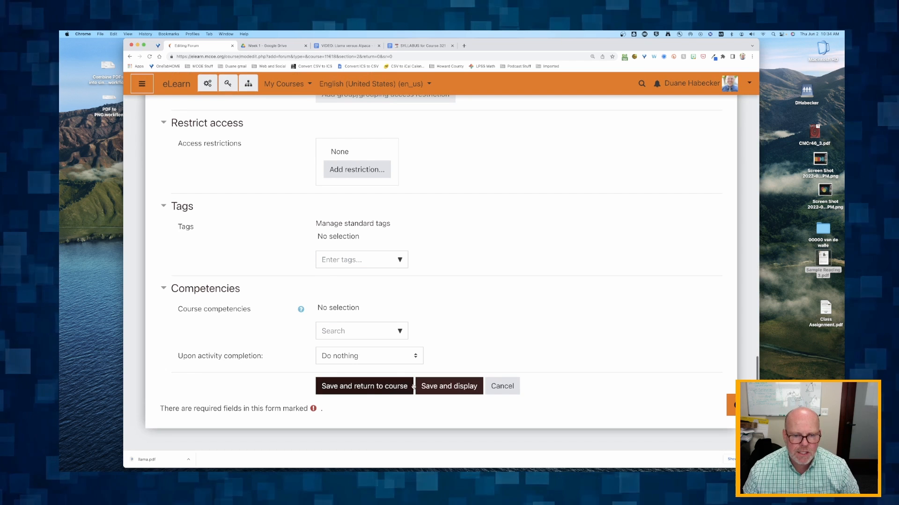
Save the new forum, return to the course page and turn course editing off
click(349, 388)
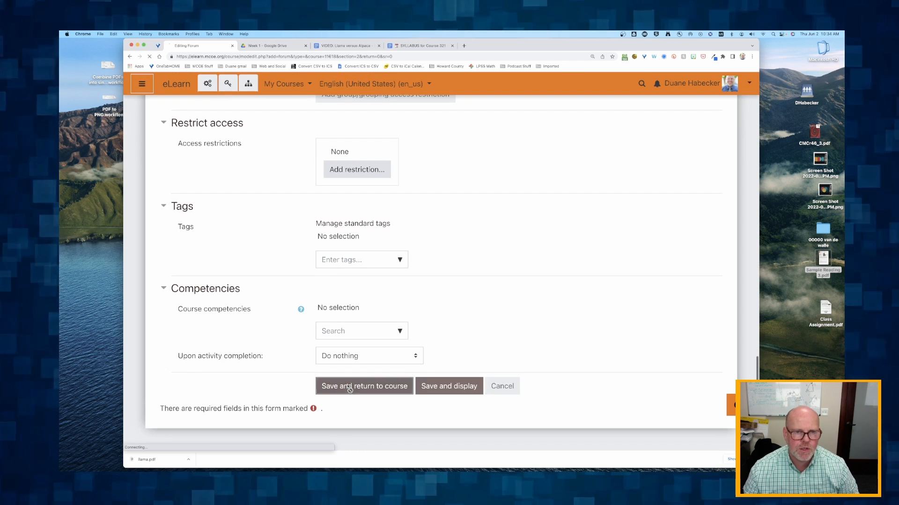
scroll(286, 365, down, 2)
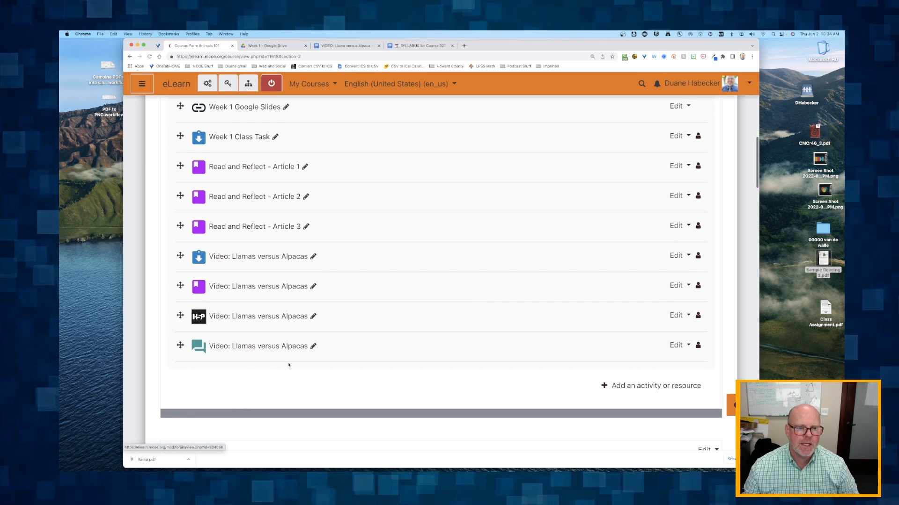
click(271, 83)
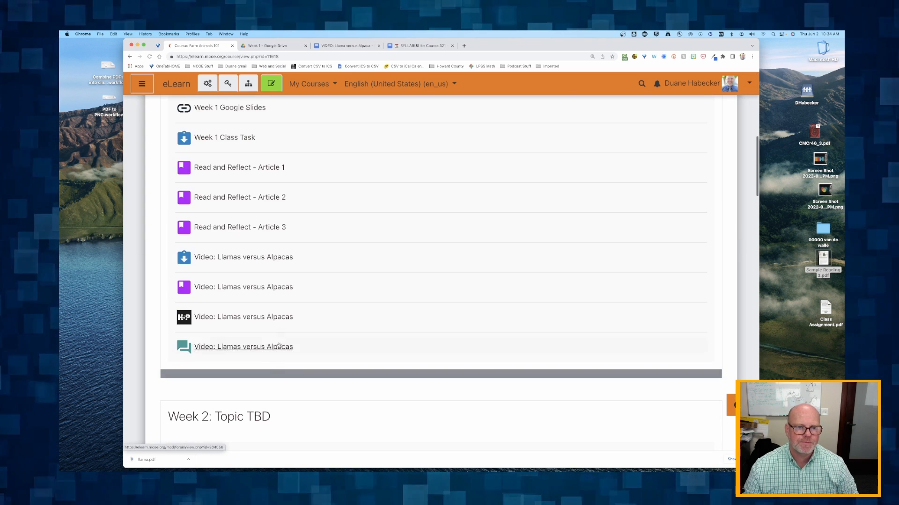
Open the Video: Llamas versus Alpacas forum and review its video, prompt and reply instructions
click(212, 348)
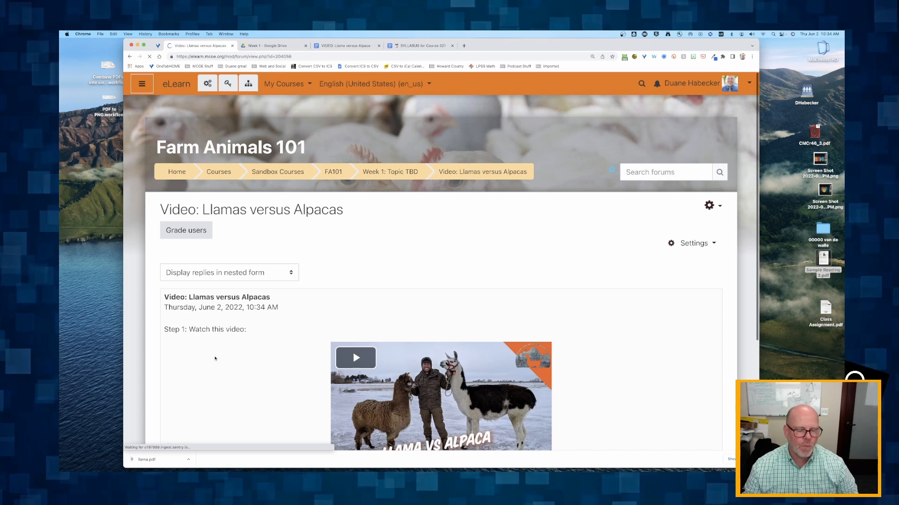
scroll(216, 366, down, 2)
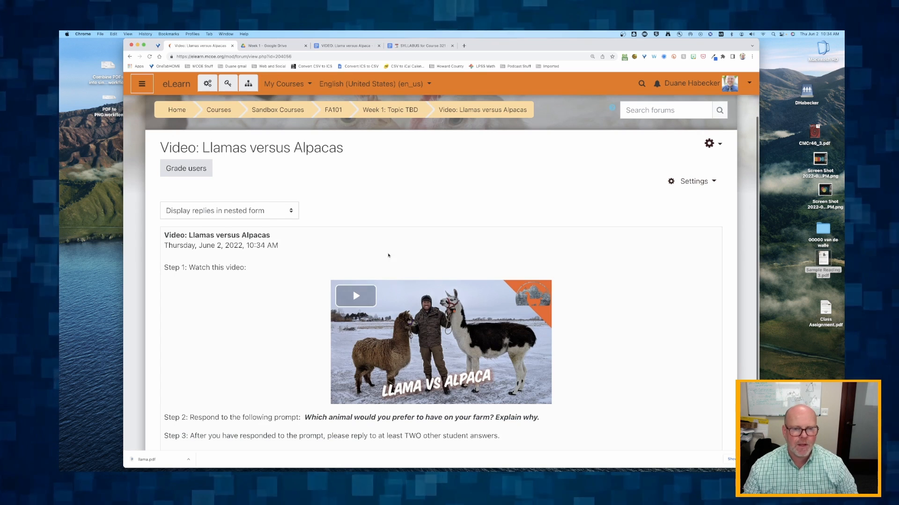
scroll(314, 279, down, 3)
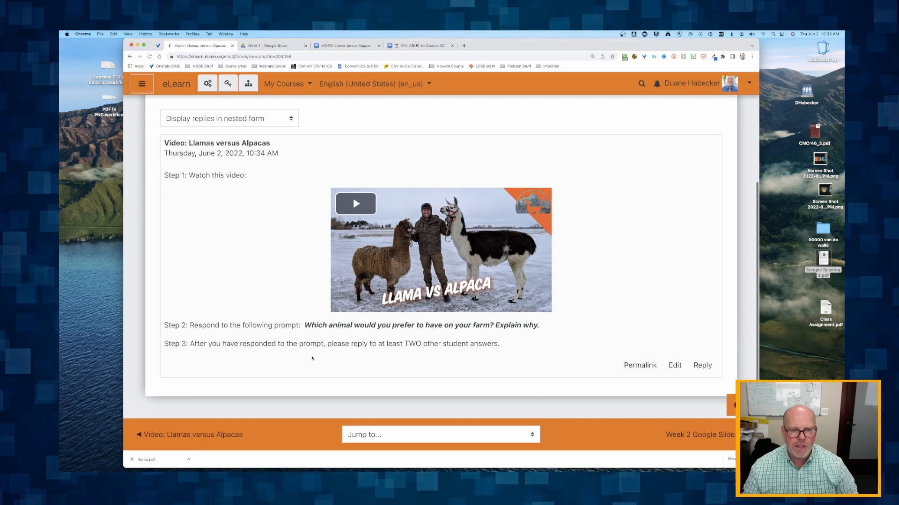
drag(332, 345, 391, 345)
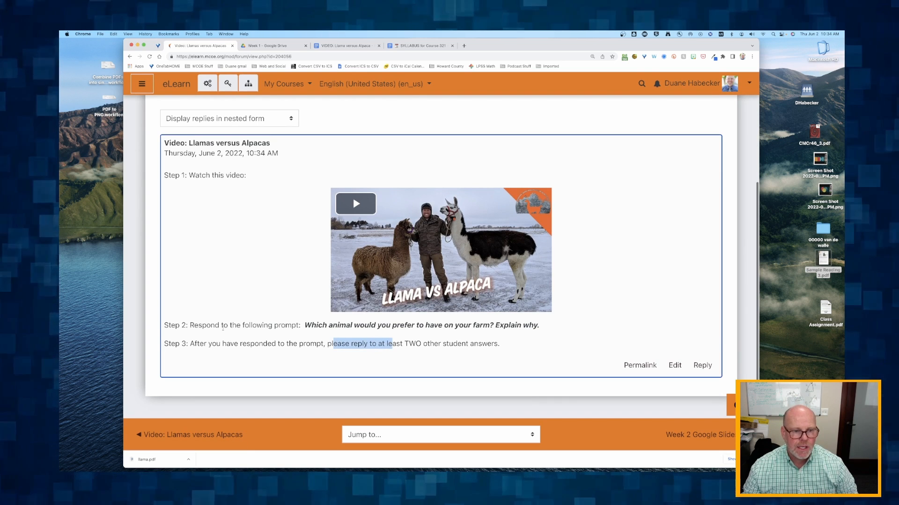
drag(215, 326, 290, 331)
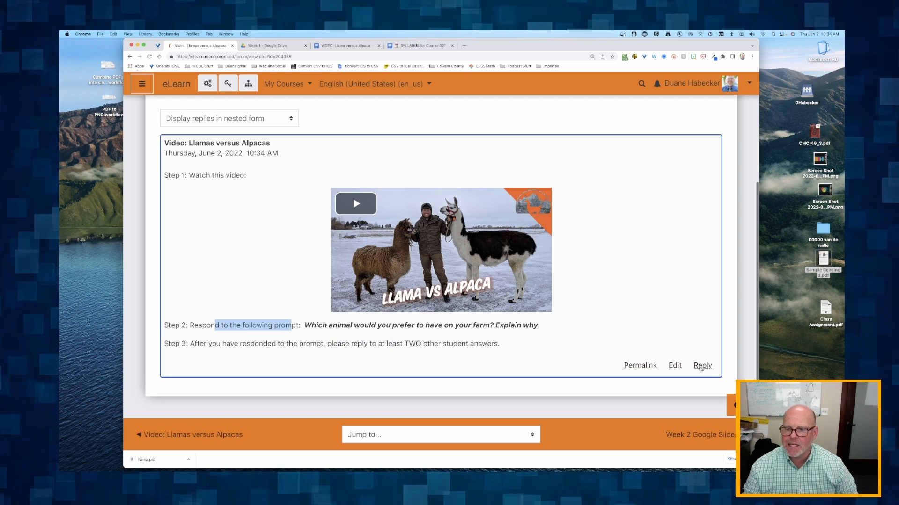
Edit the forum description so Step 2 reads "Respond to the following prompt by clicking the REPLY button in the lower right corner:"
scroll(450, 341, up, 5)
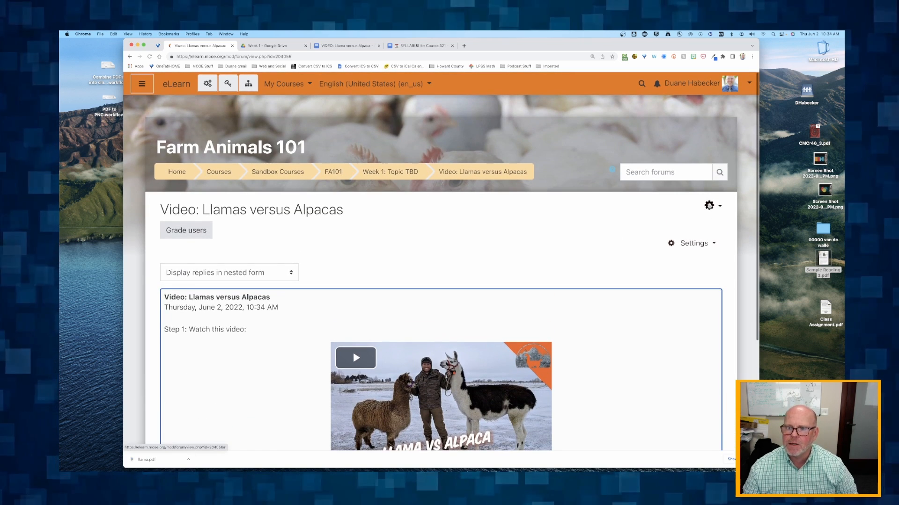
click(708, 207)
click(634, 224)
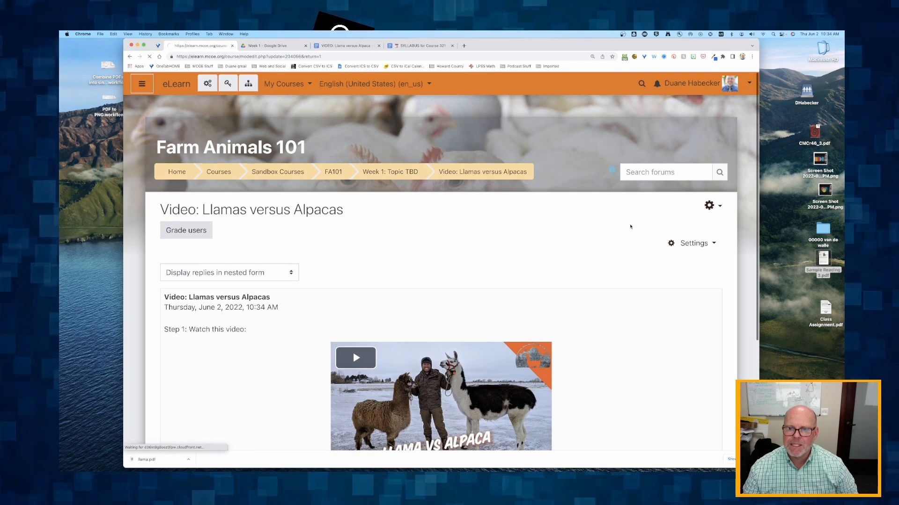
scroll(337, 294, down, 1)
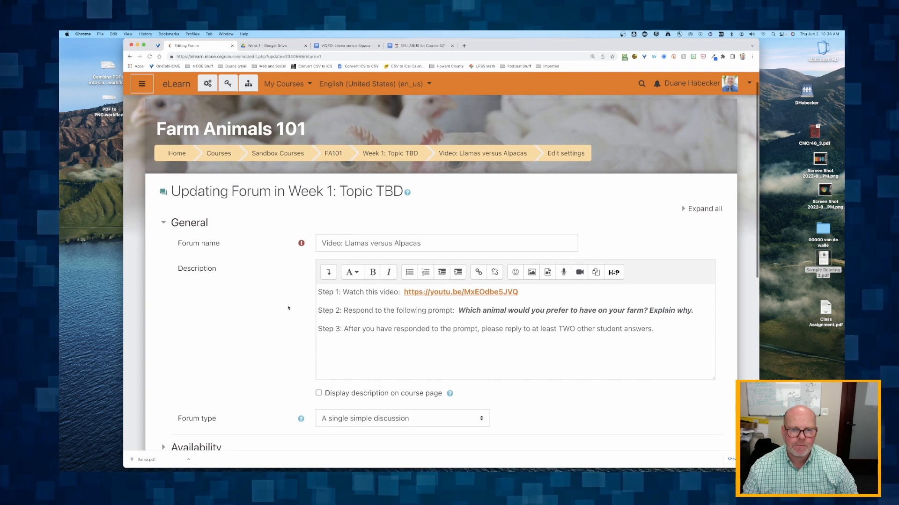
click(454, 310)
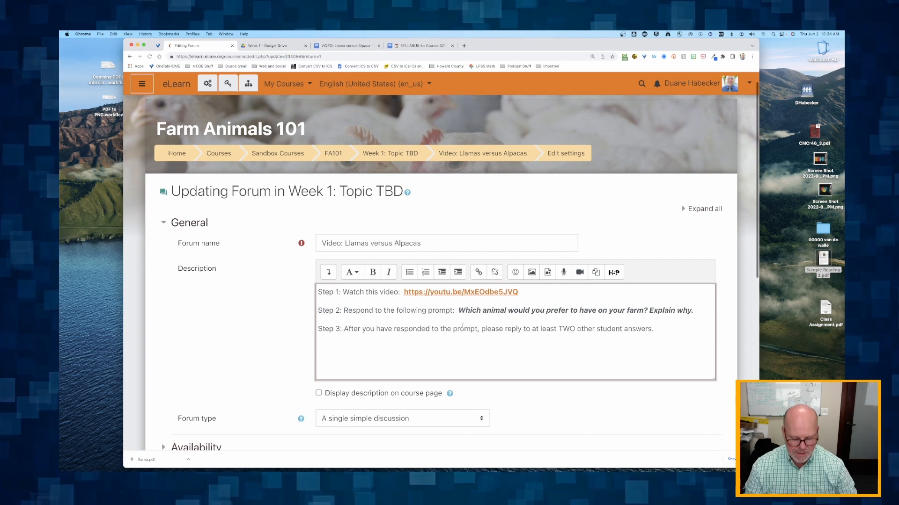
text(by )
text(clicking)
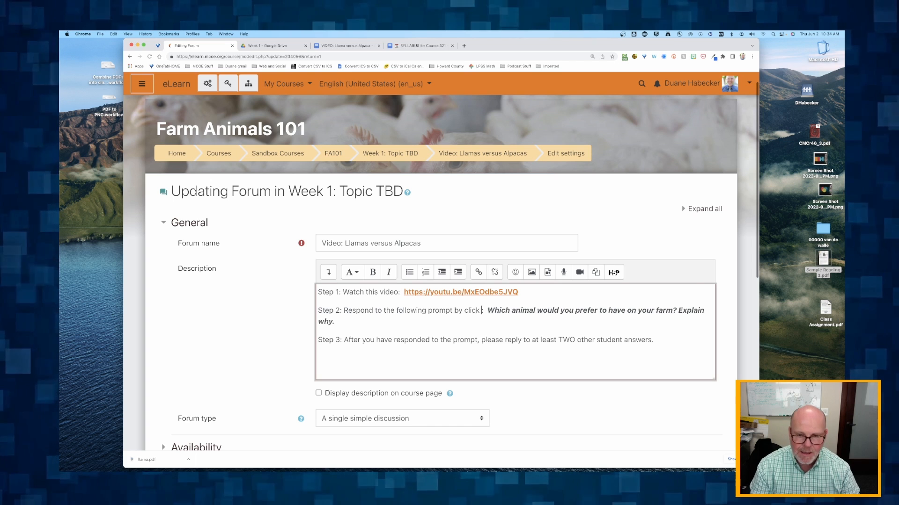
text( the)
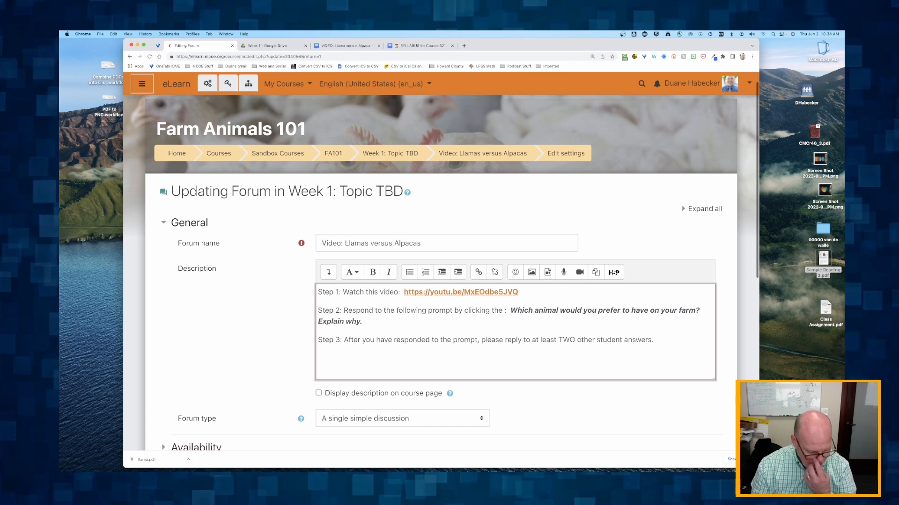
text( REPLY)
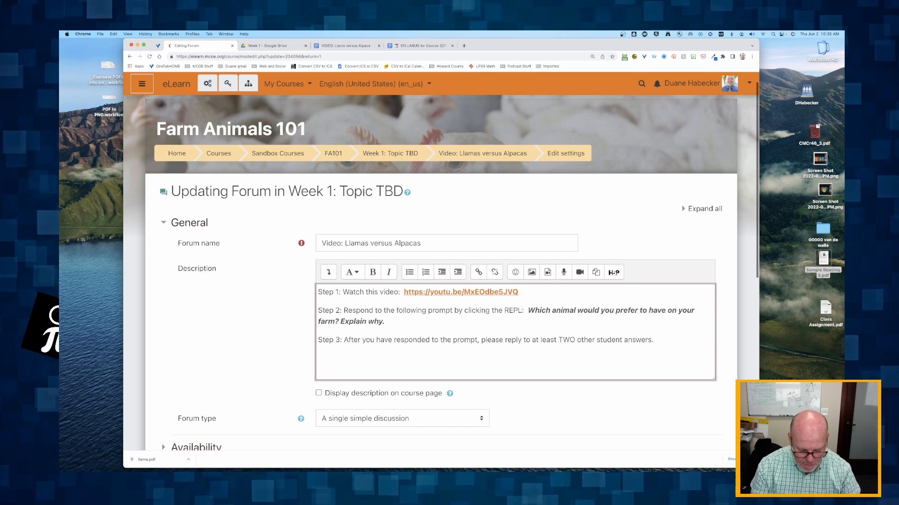
text( button in the lo)
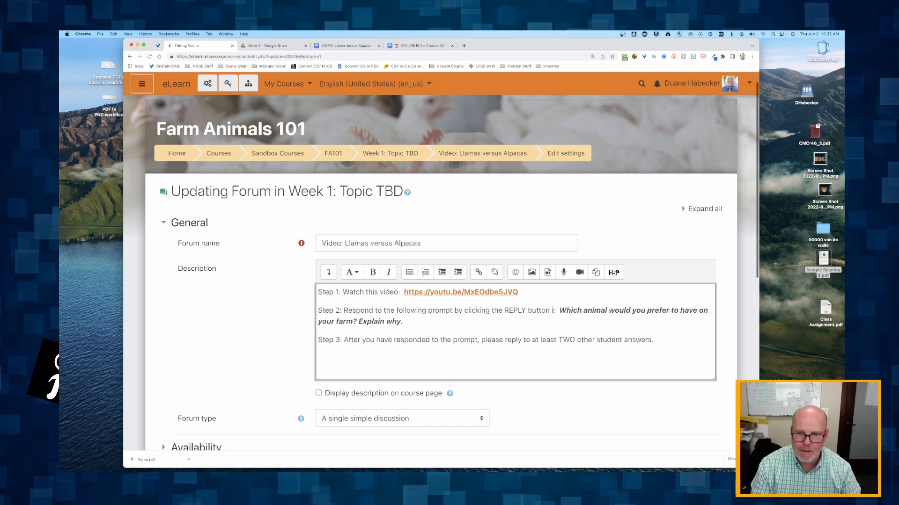
text(wer right cor)
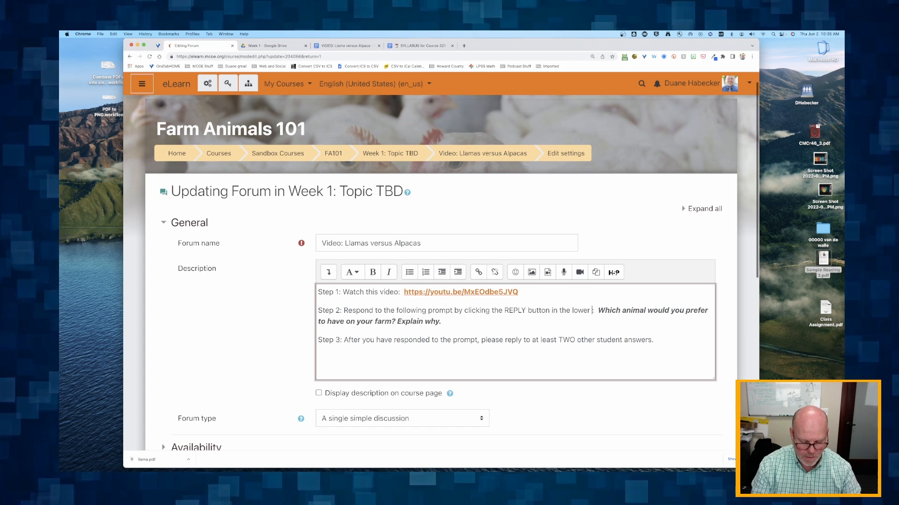
text(ner:)
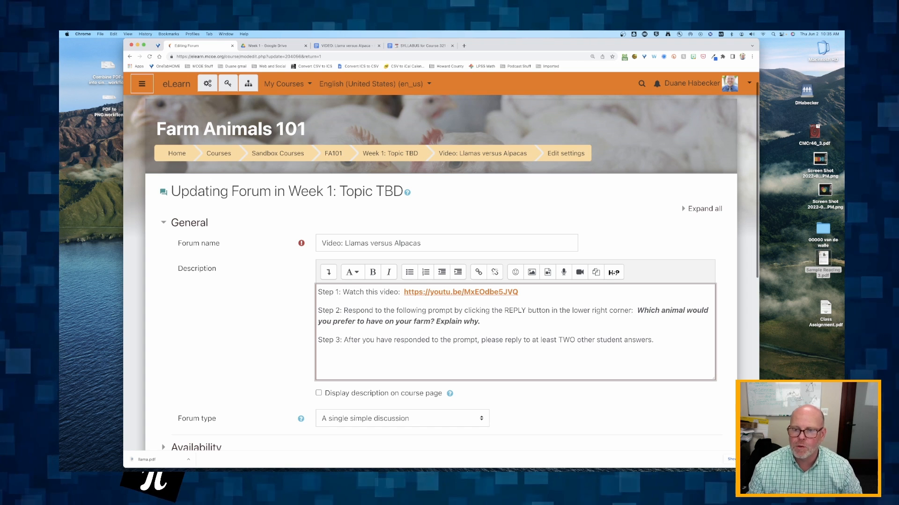
Save and display the forum, and check the revised Step 2 wording in the post
scroll(241, 336, down, 10)
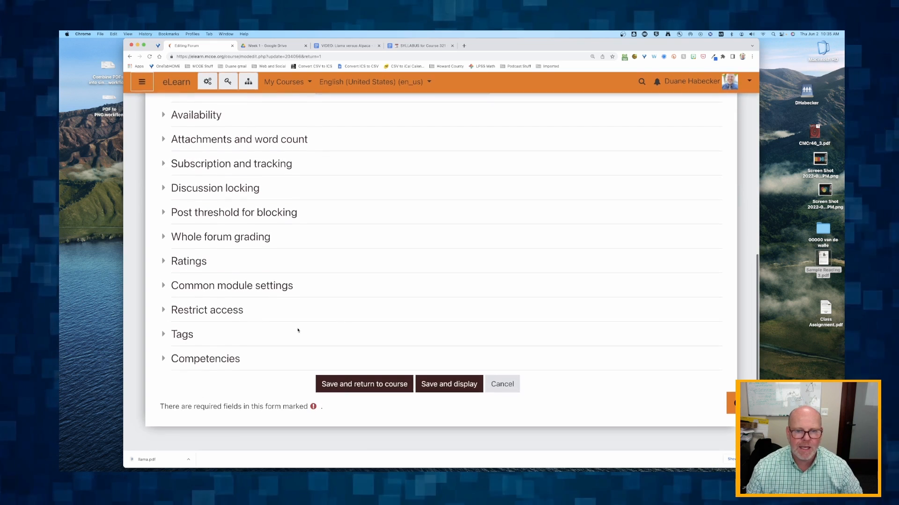
click(444, 387)
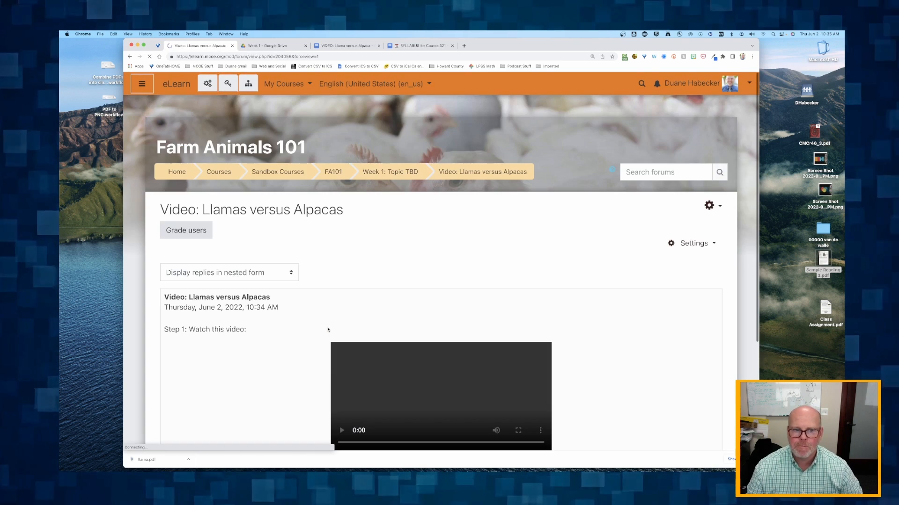
scroll(328, 330, down, 4)
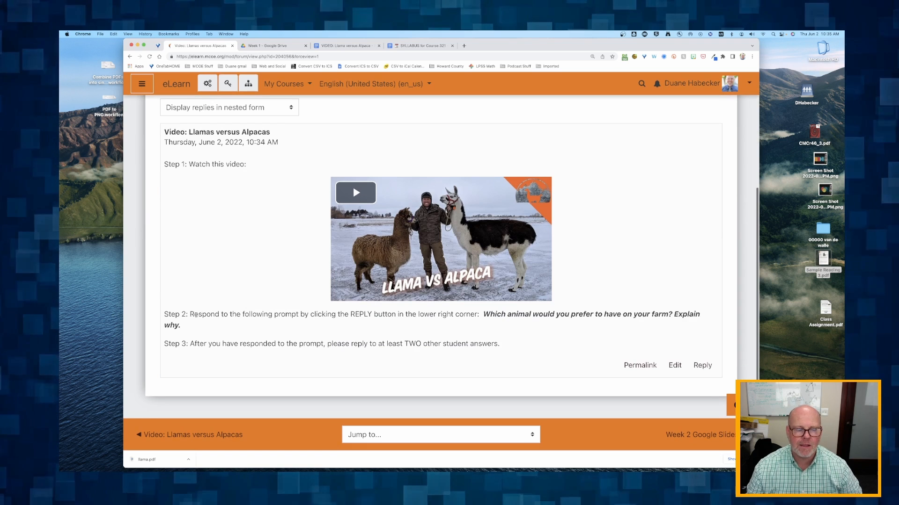
drag(196, 314, 473, 327)
click(475, 324)
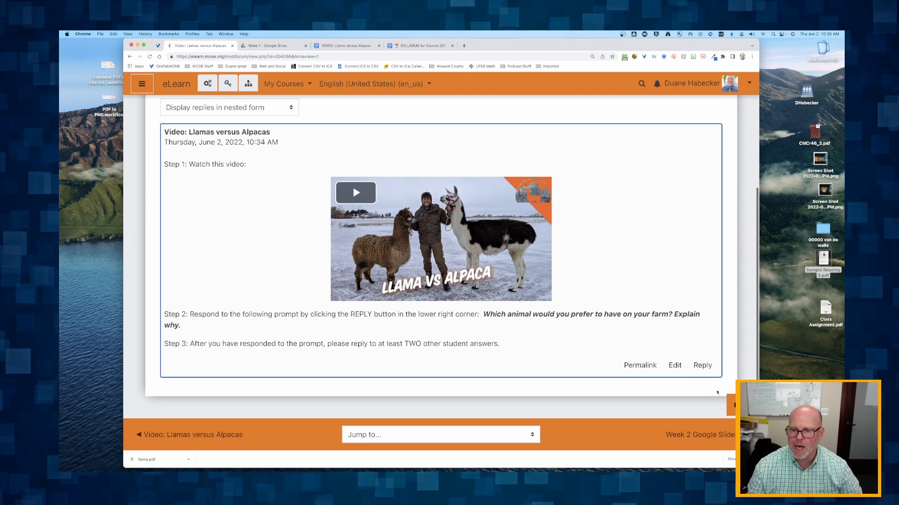
Return to the Week 1 section, switch to the student's Firefox session and open the Video: Llamas versus Alpacas forum there
scroll(641, 363, up, 5)
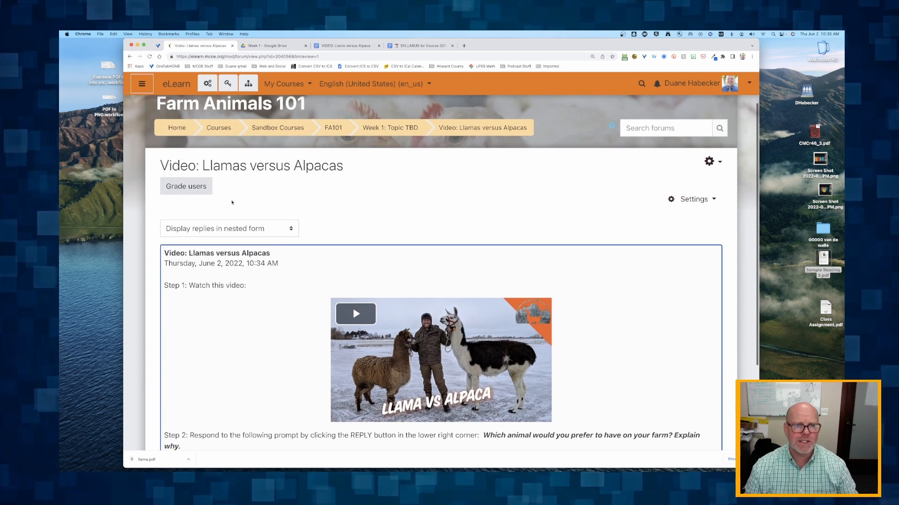
click(394, 128)
key(super+Tab)
key(super+Tab)
key(super+Tab)
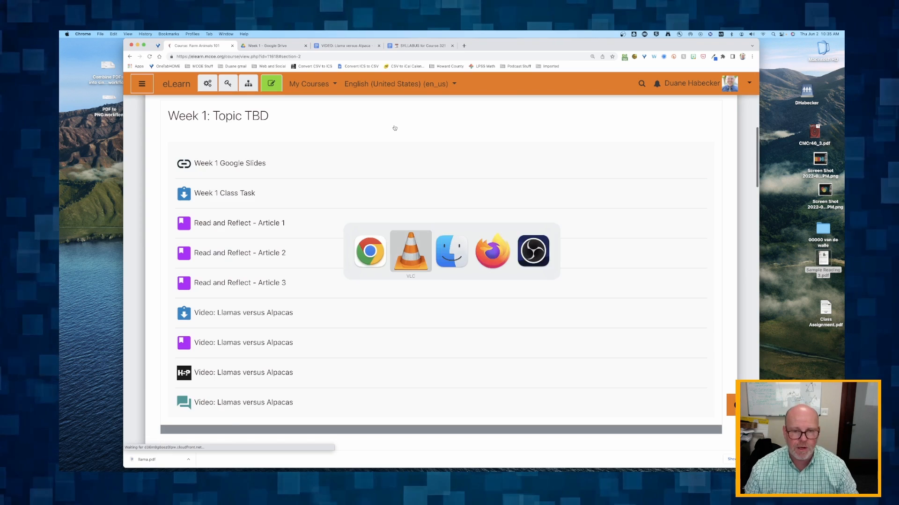
scroll(517, 259, down, 10)
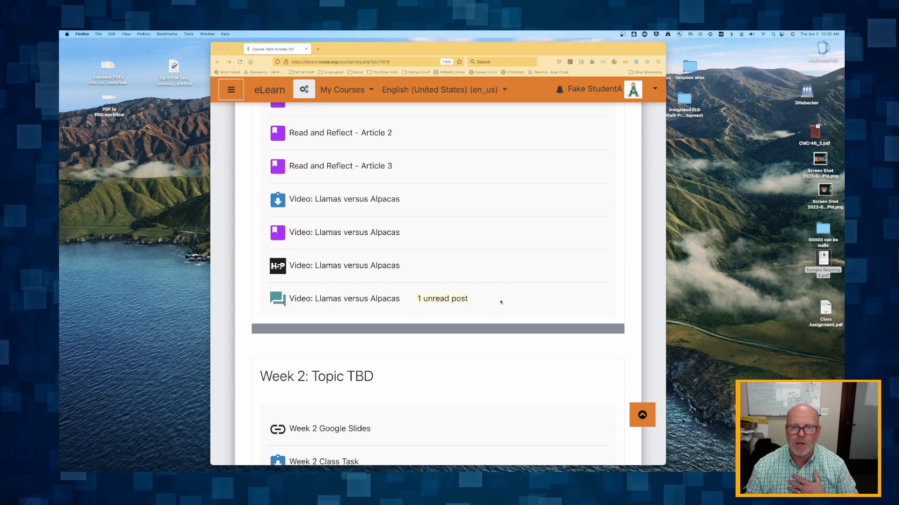
click(357, 302)
click(348, 301)
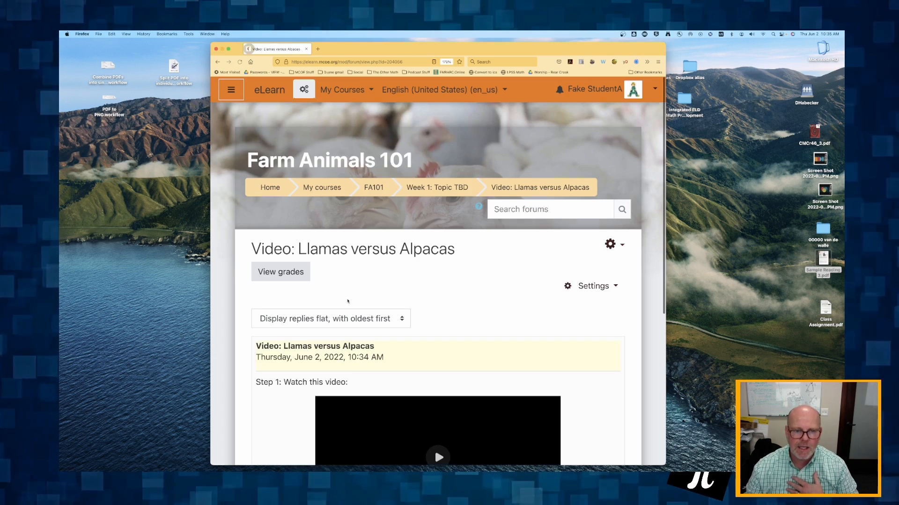
Start a reply to the forum prompt as the student, reading "Here is the student reply to the original prompt."
scroll(347, 301, down, 5)
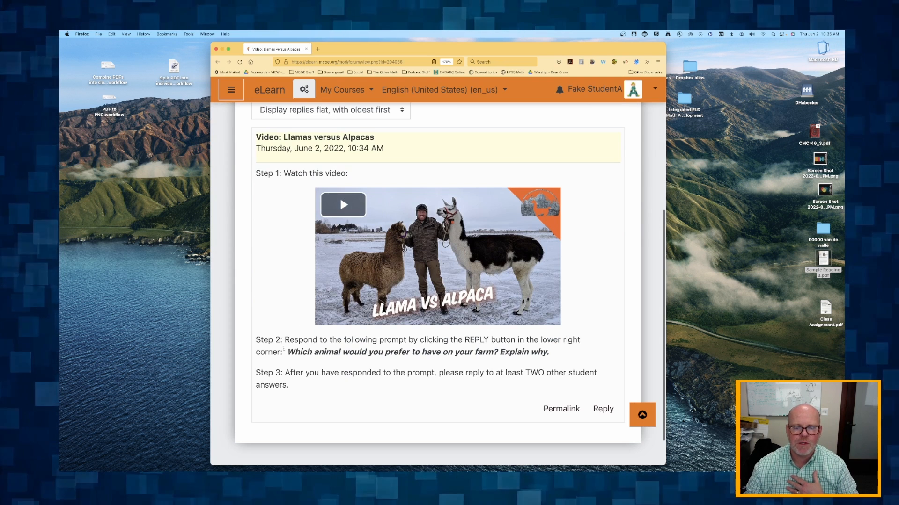
scroll(278, 327, down, 2)
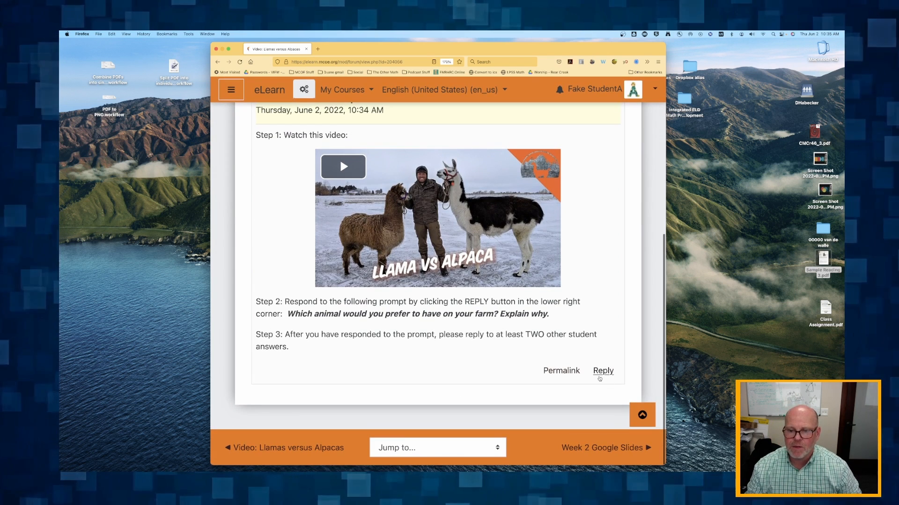
click(603, 372)
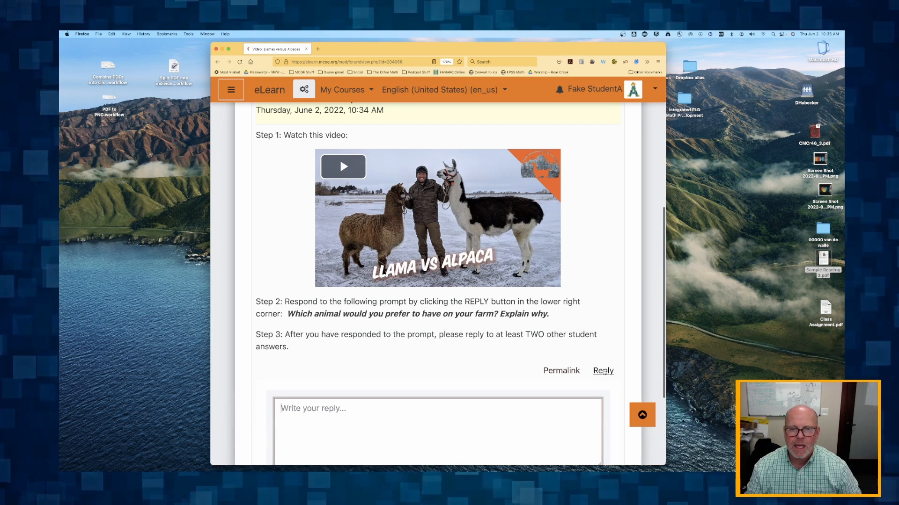
scroll(325, 347, down, 5)
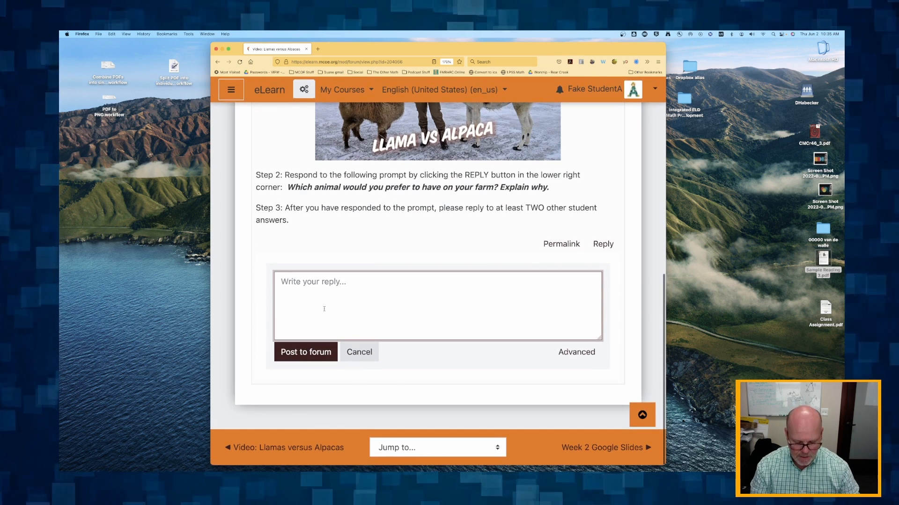
text(Here is the studen)
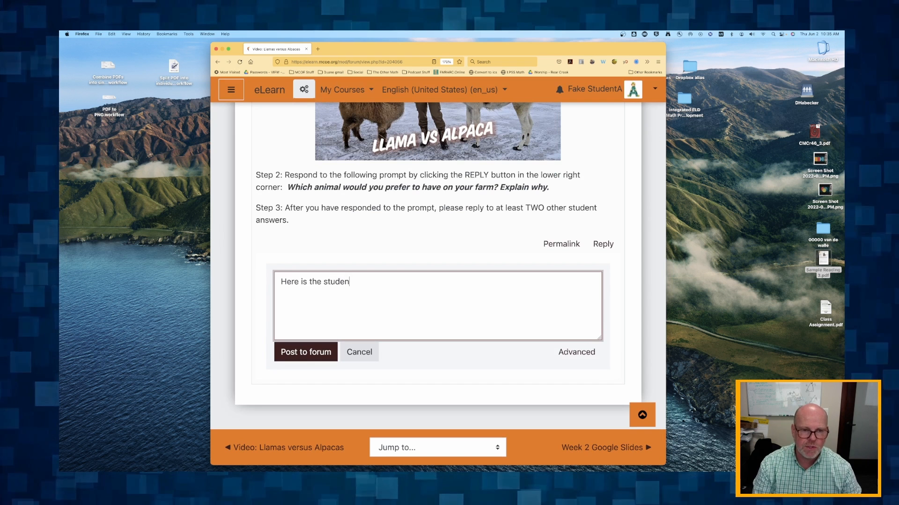
text(t reply )
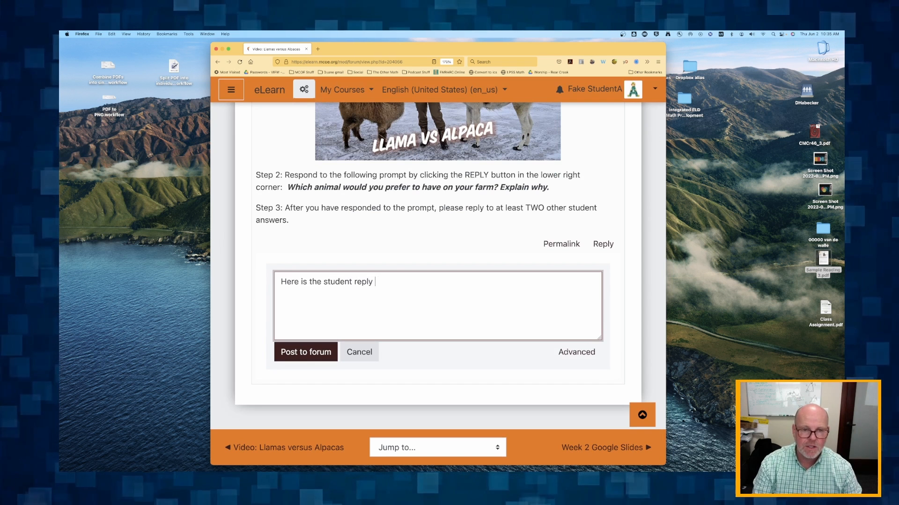
text(to the original )
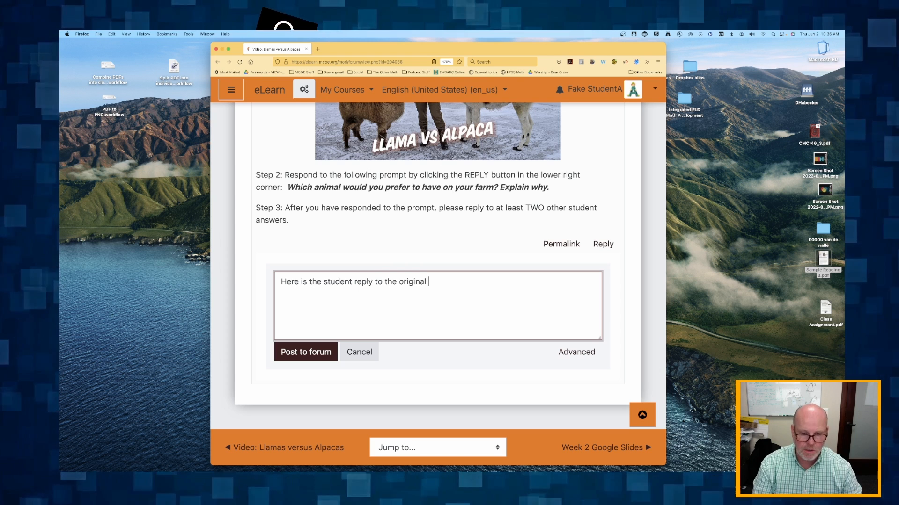
text(prompt.)
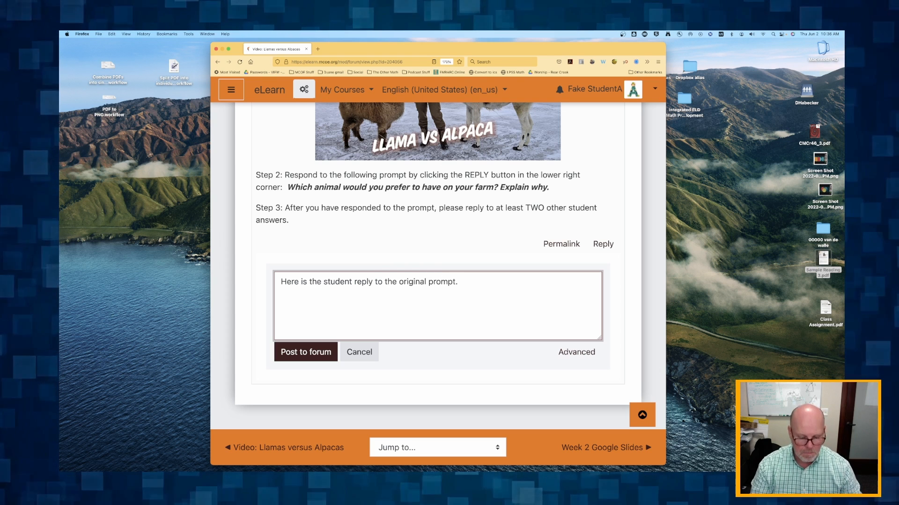
Copy the whole reply sentence and paste it five more times to lengthen the student's reply
key(super+a)
key(super+c)
key(Right)
key(super+v)
key(super+v)
key(super+v)
key(super+v)
key(super+v)
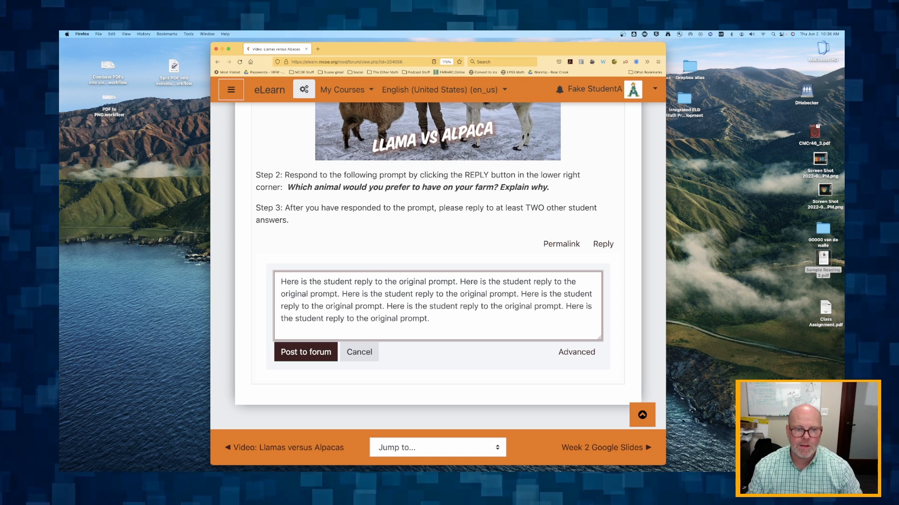
Post the student's reply to the forum and review it beneath the original prompt
click(306, 352)
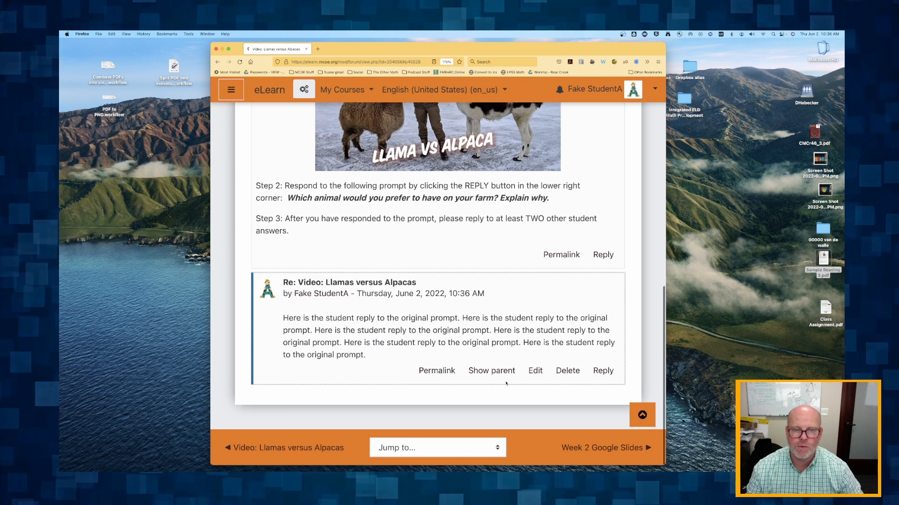
scroll(435, 340, up, 1)
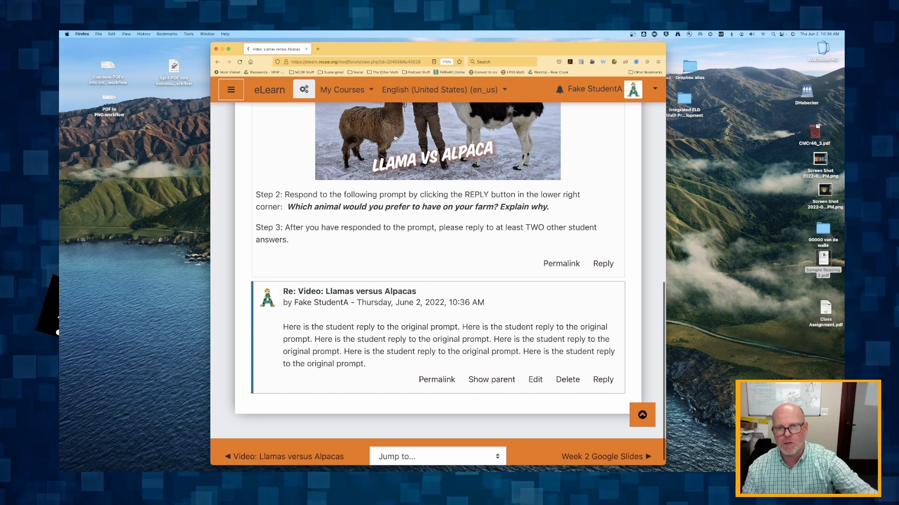
scroll(374, 205, down, 1)
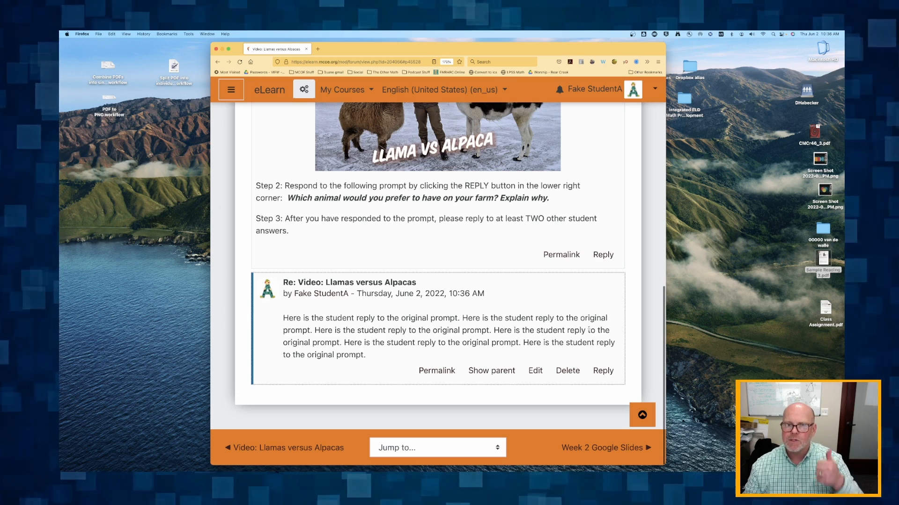
scroll(585, 330, up, 3)
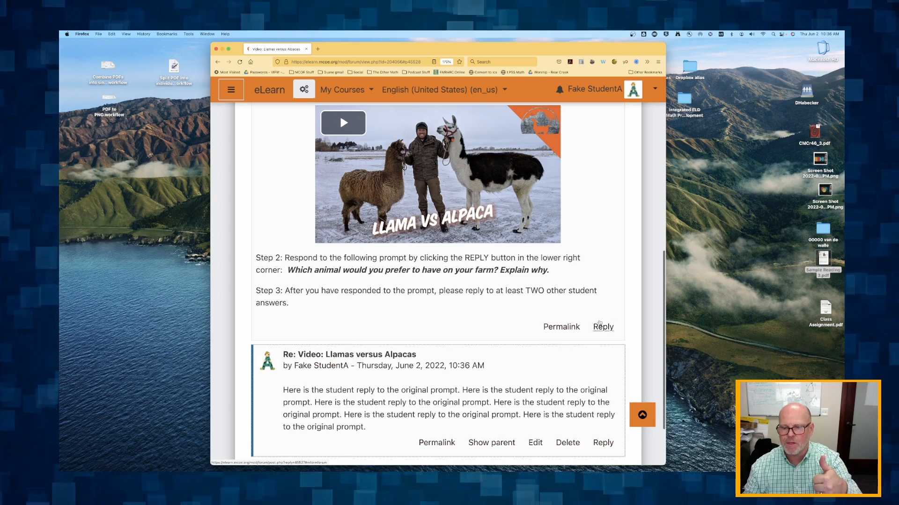
scroll(431, 305, down, 3)
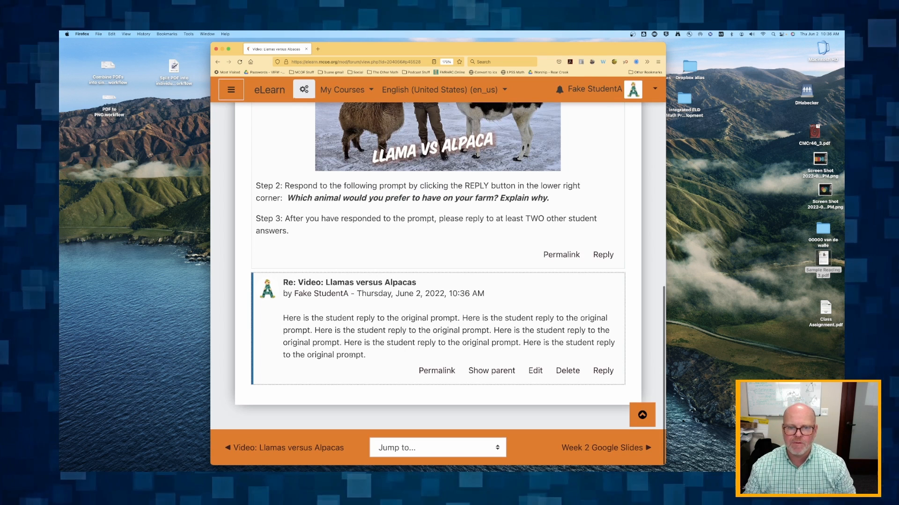
Return to the Week 1 section as the student, then switch to the teacher's Chrome session to view the posted reply
scroll(346, 338, up, 10)
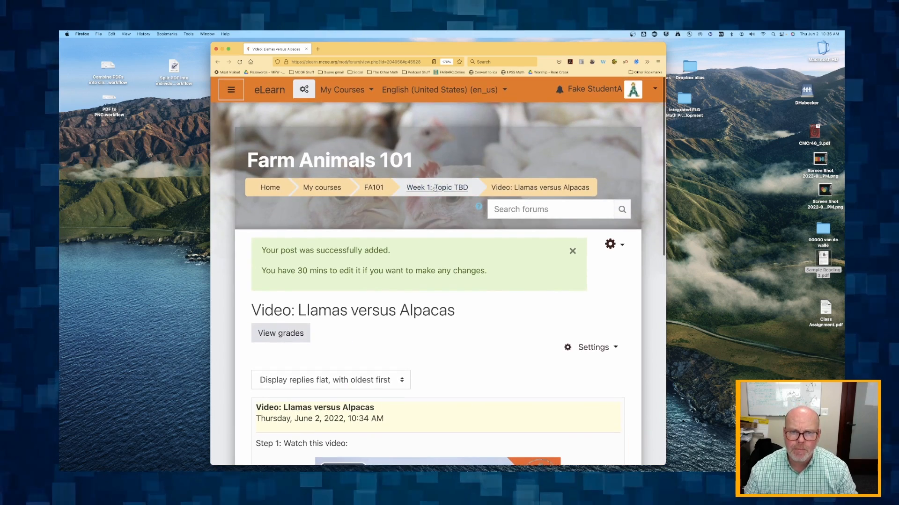
click(436, 189)
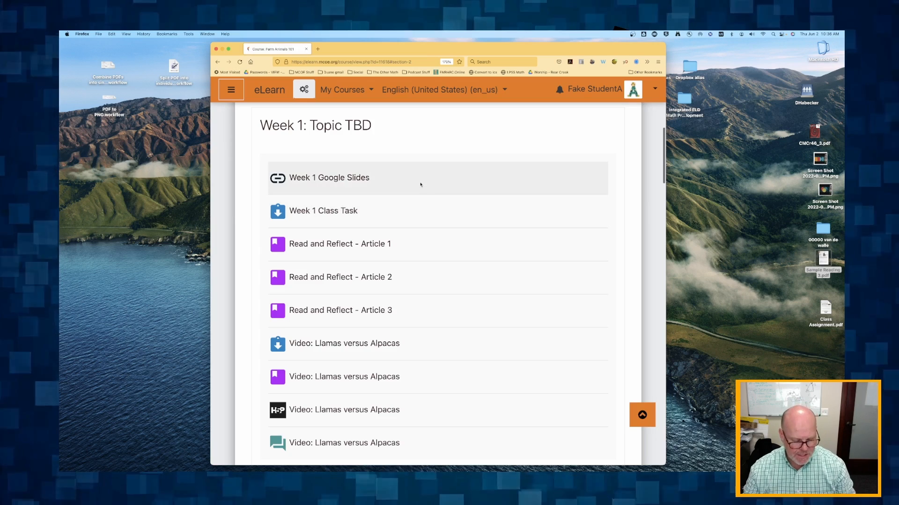
key(super+Tab)
scroll(226, 294, down, 3)
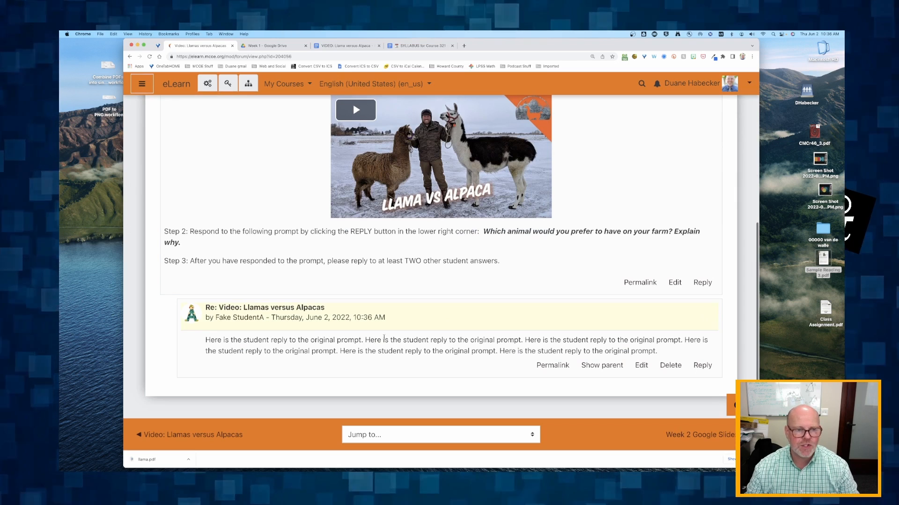
Open the user grading view for the Video: Llamas versus Alpacas forum
scroll(438, 348, up, 5)
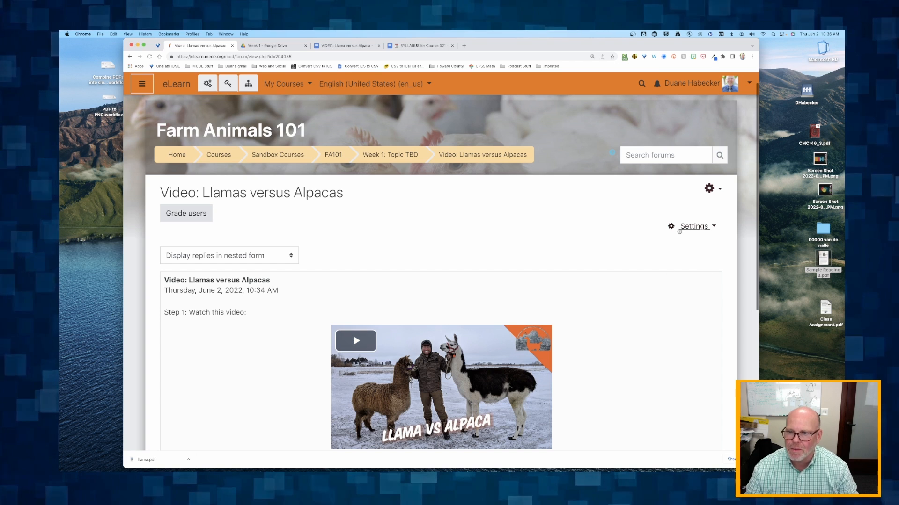
click(668, 230)
click(308, 251)
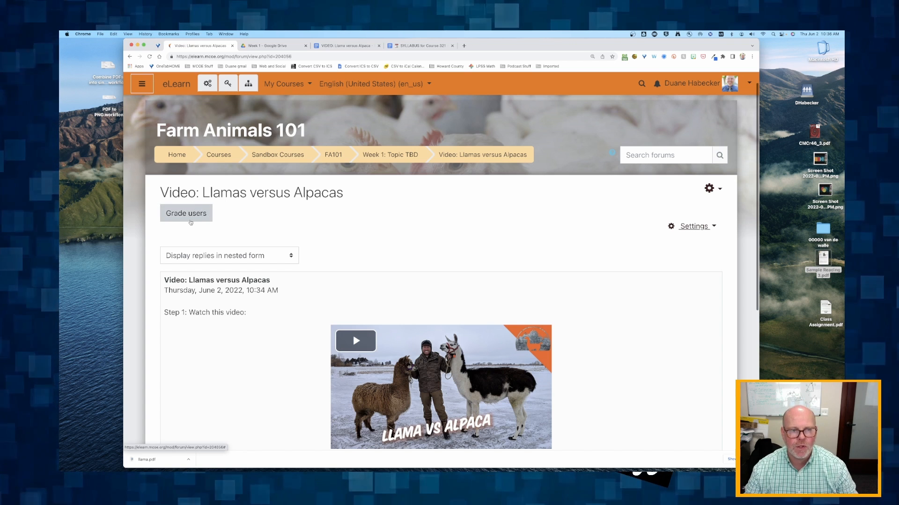
click(185, 213)
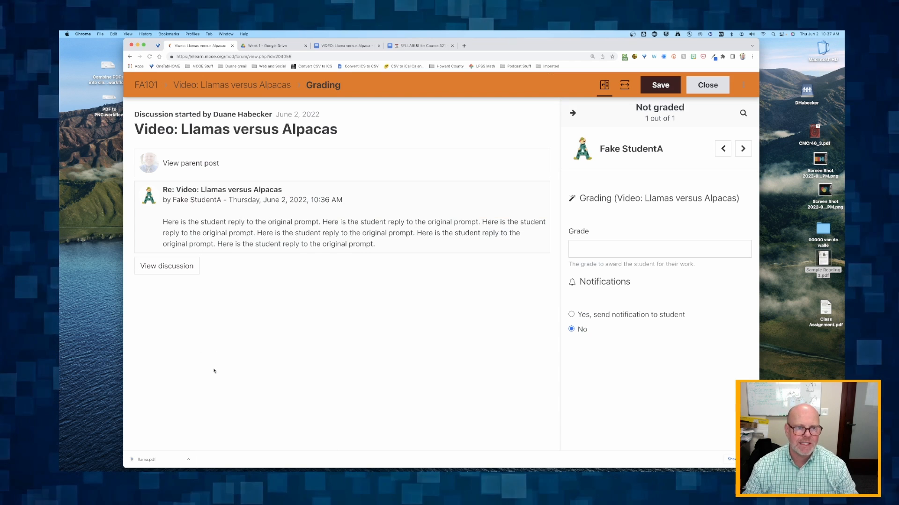
Grade the student's forum reply 5 with a notification to the student, trying 4 before re-entering 5, and advance to save it
click(583, 251)
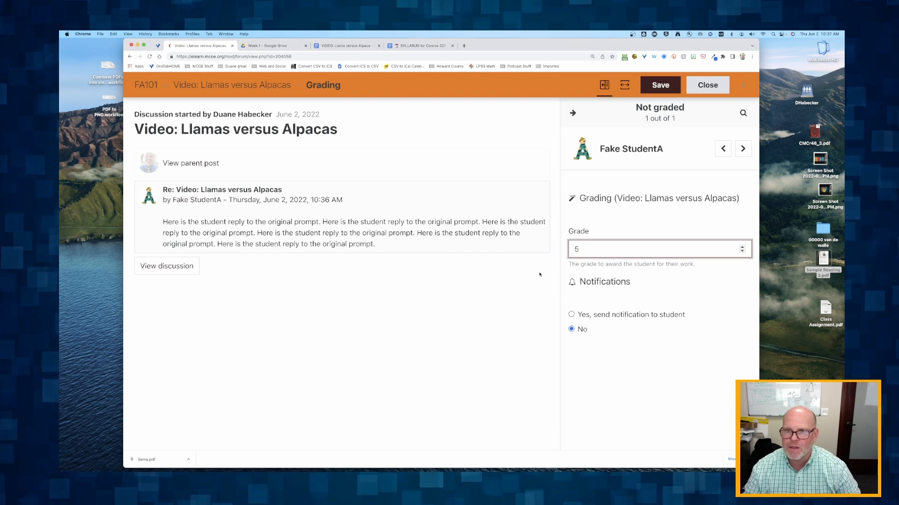
click(571, 315)
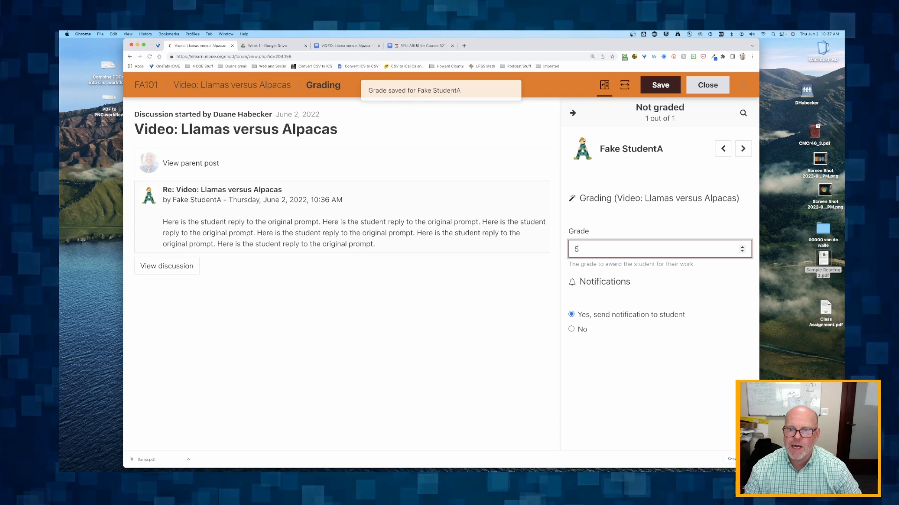
key(BackSpace)
text(4)
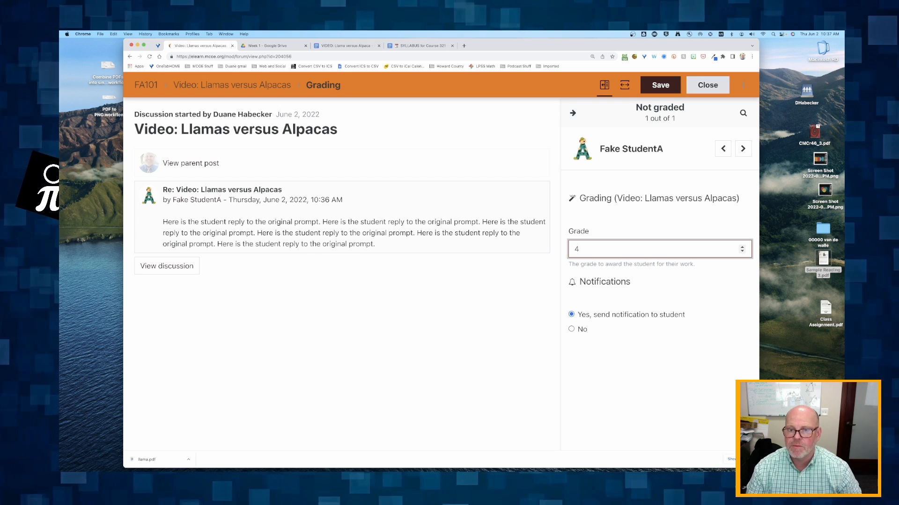
key(Return)
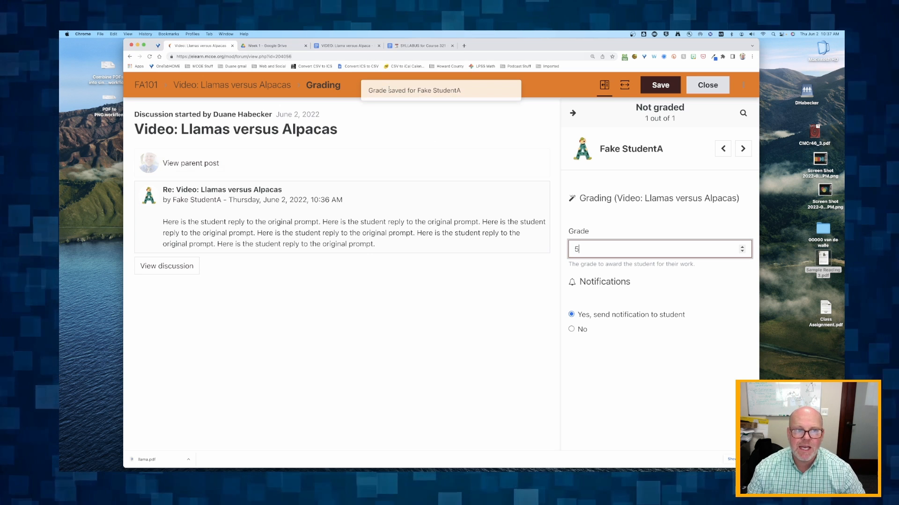
click(743, 148)
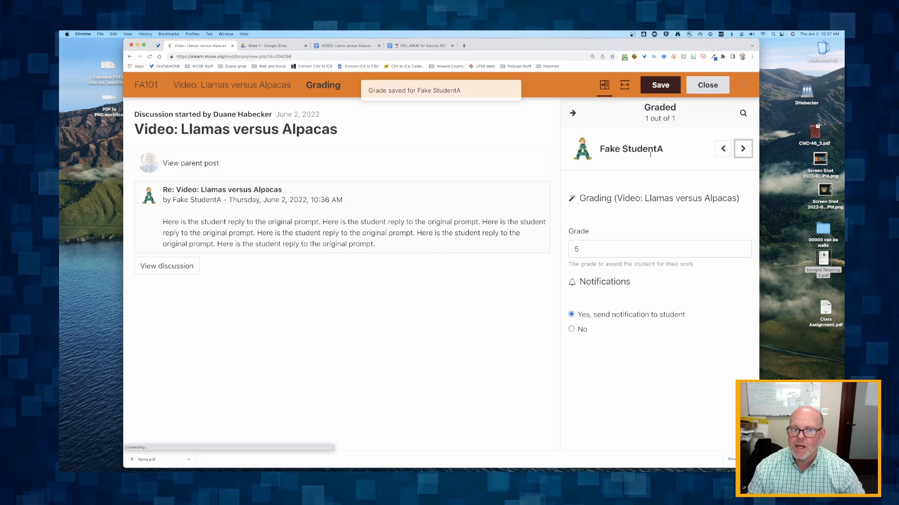
Collapse the grading details, close the grading view and look over the forum page with the student's reply
click(572, 113)
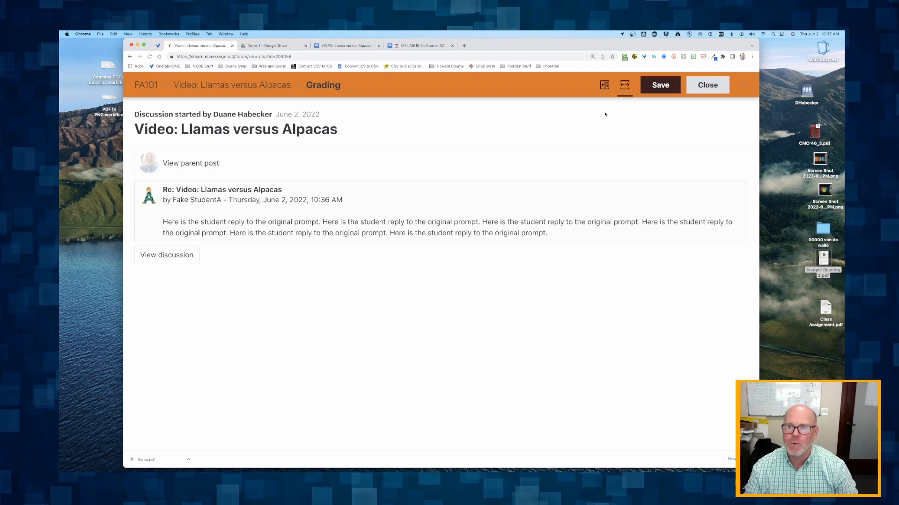
click(702, 89)
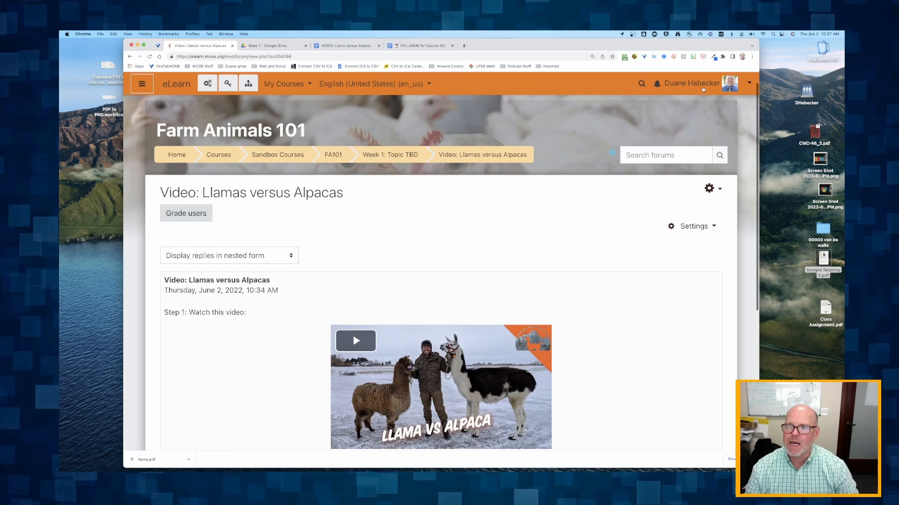
scroll(236, 286, down, 5)
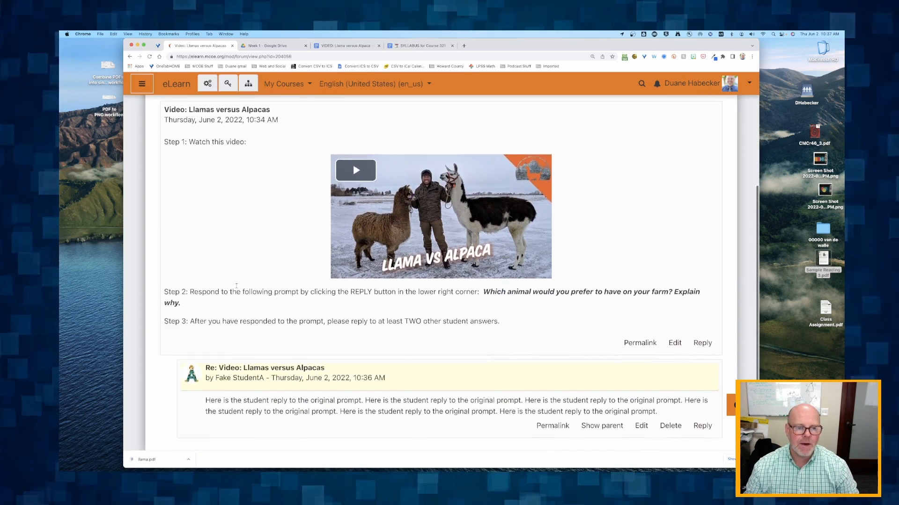
scroll(236, 286, up, 5)
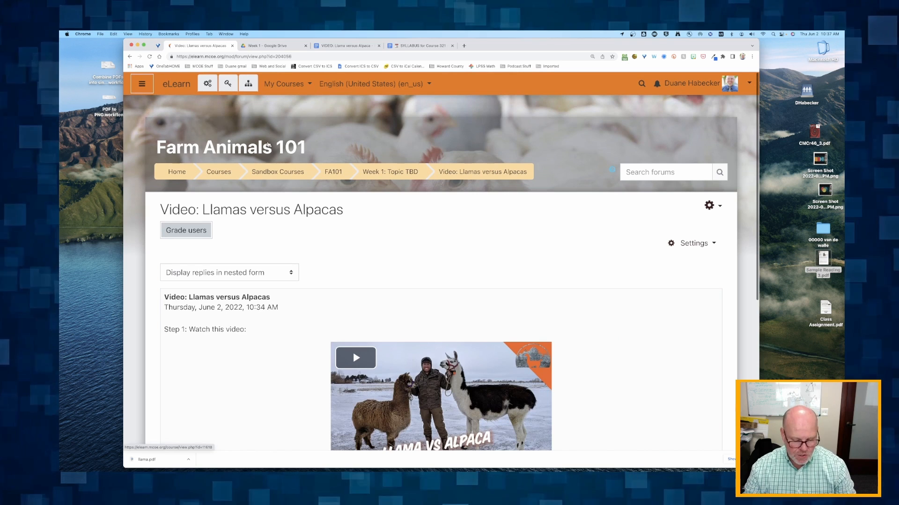
Switch to the student's Firefox session and open the student's grade report for Farm Animals 101
key(super+Tab)
key(super+Tab)
key(super+Tab)
key(super+Tab)
key(super+Tab)
key(super+Tab)
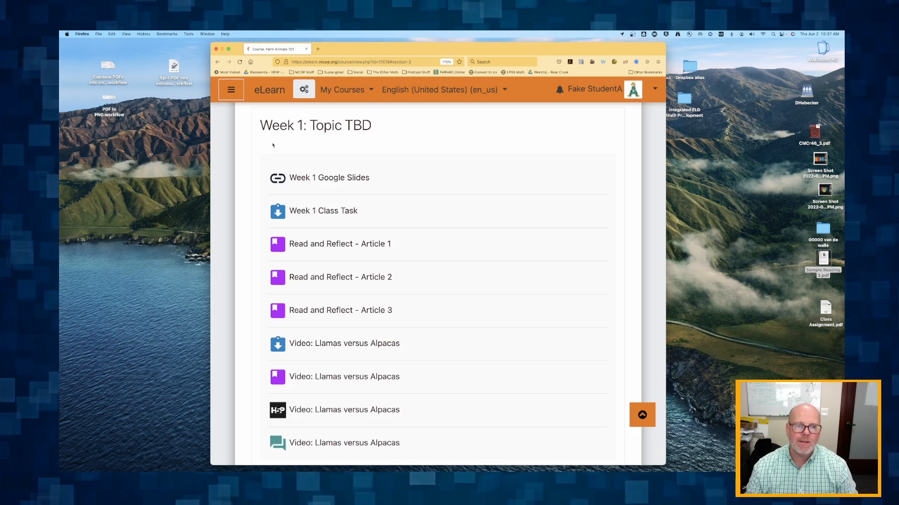
click(303, 89)
click(279, 166)
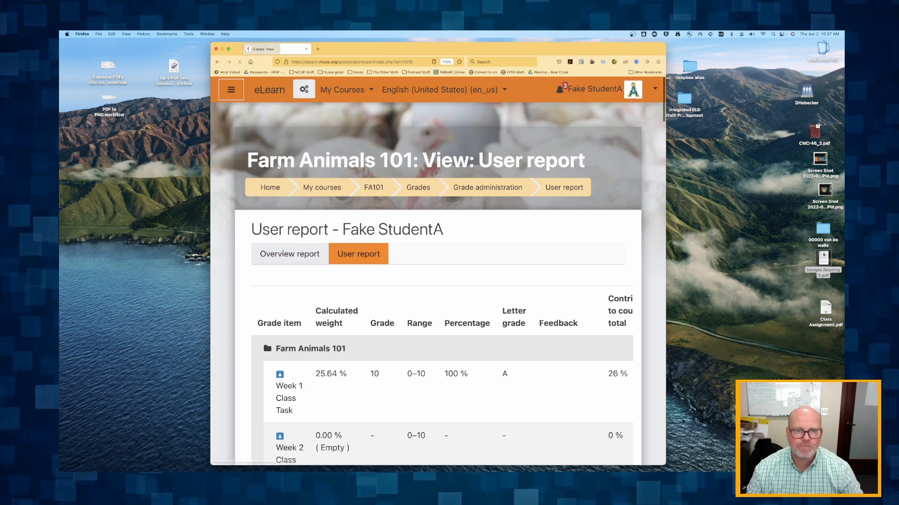
Check the grade and range for the Video: Llamas versus Alpacas whole forum item in the student's user report
scroll(390, 250, down, 20)
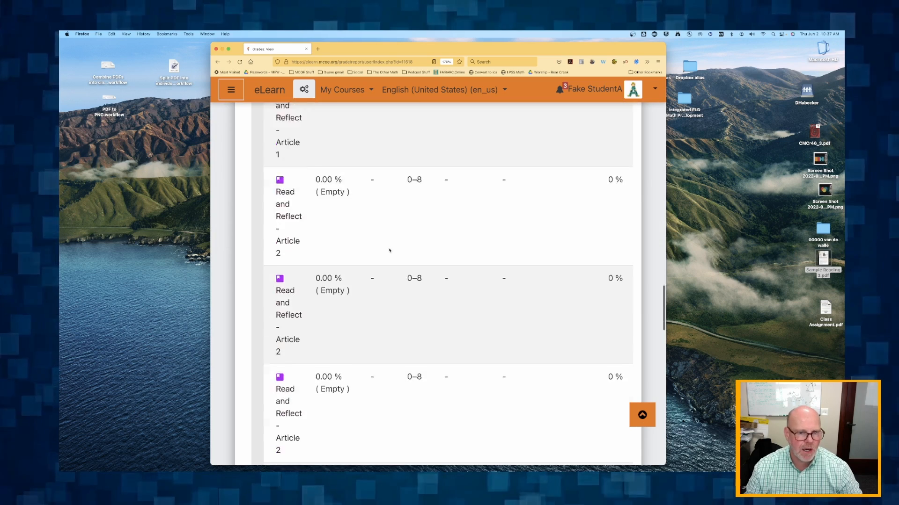
scroll(389, 250, down, 8)
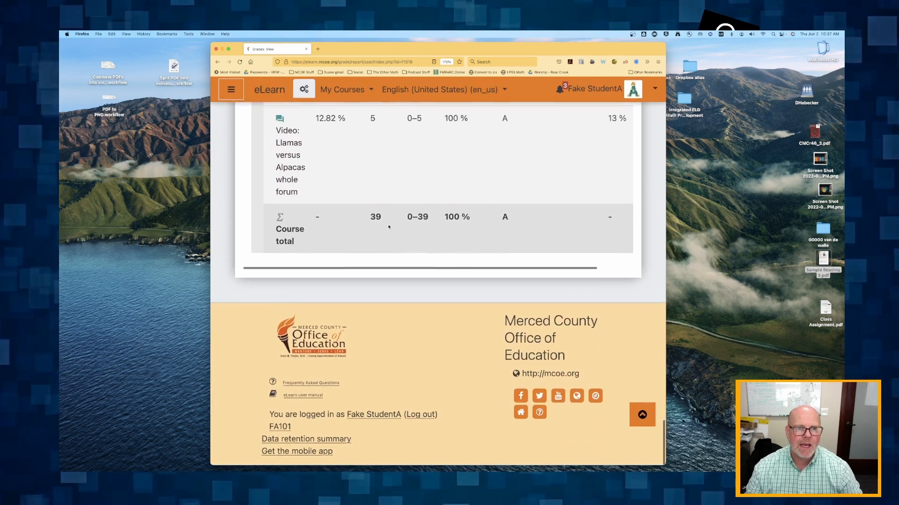
scroll(396, 189, up, 1)
scroll(395, 188, up, 1)
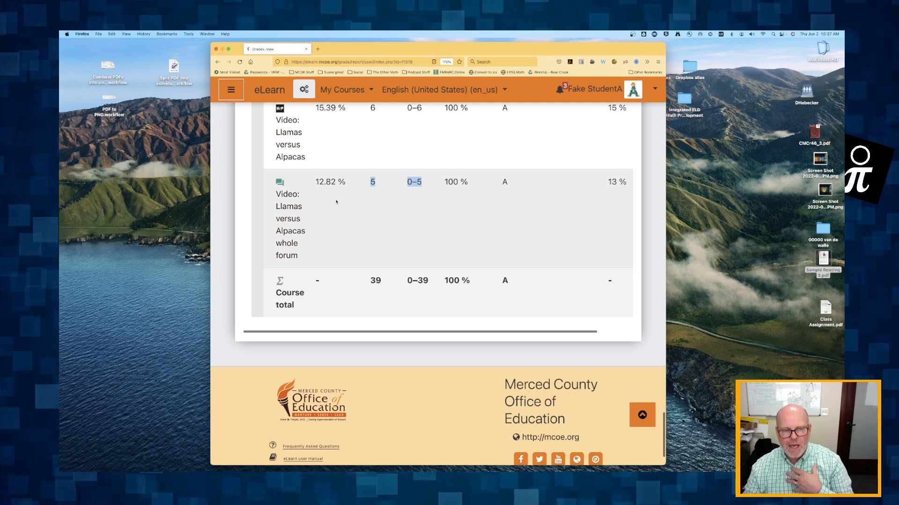
scroll(359, 204, up, 2)
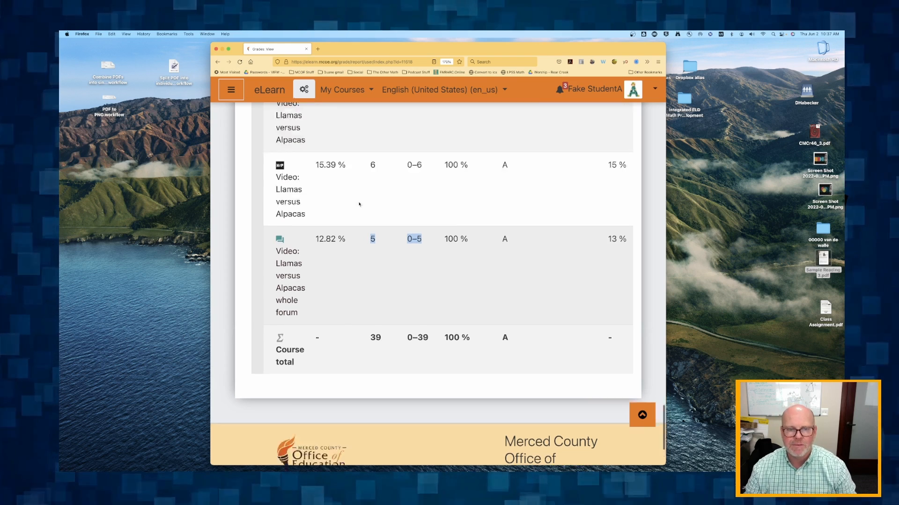
scroll(359, 204, up, 20)
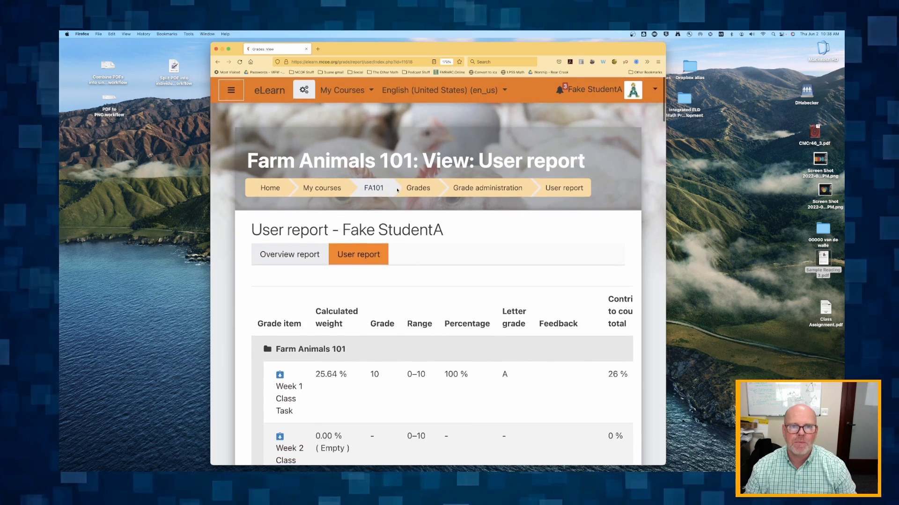
Switch back to the teacher's Chrome session, open the Week 1 section and review its four Video: Llamas versus Alpacas activities
click(397, 190)
key(super+Tab)
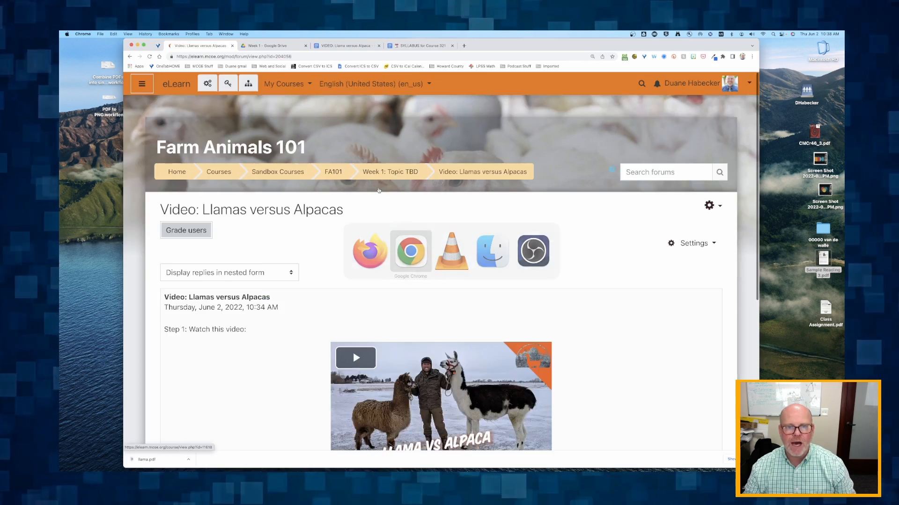
click(379, 189)
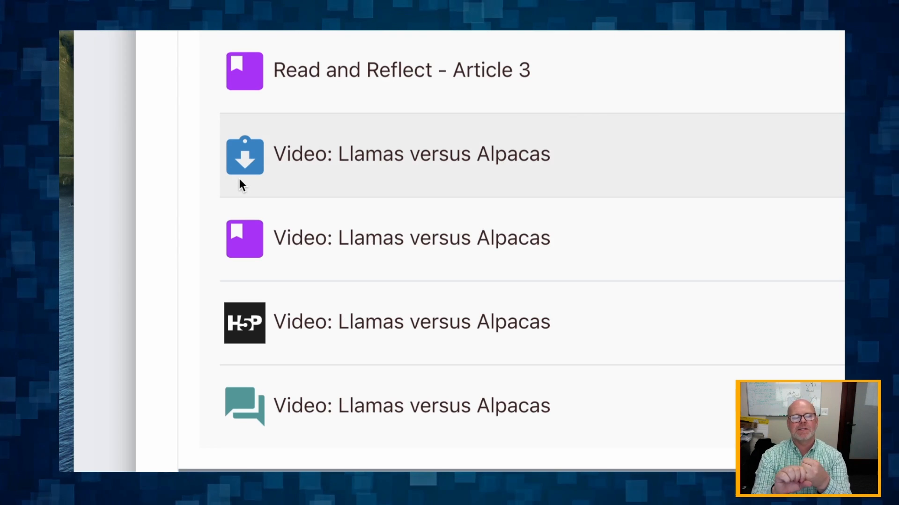
scroll(237, 304, up, 2)
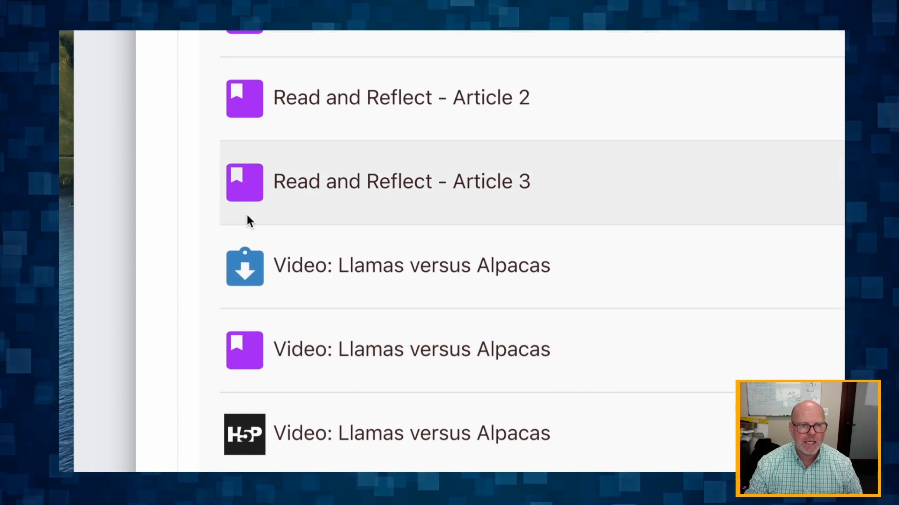
scroll(249, 223, down, 3)
scroll(248, 222, up, 3)
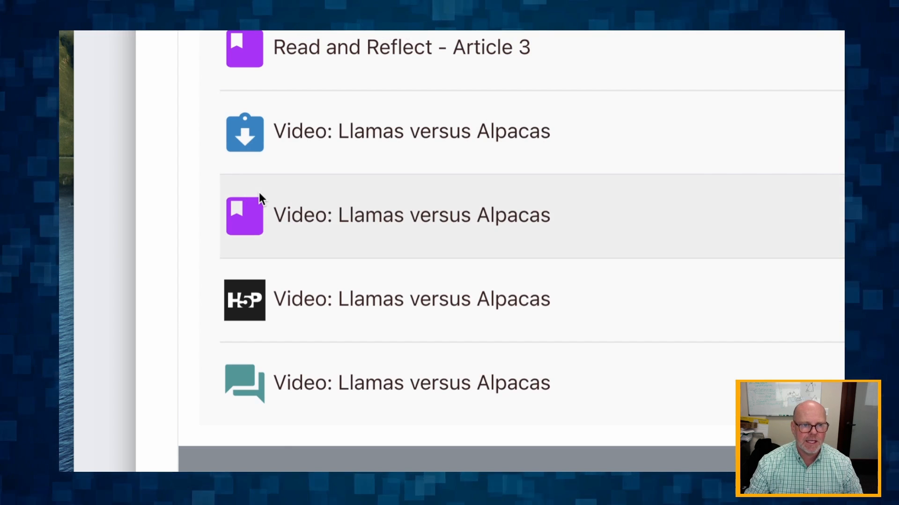